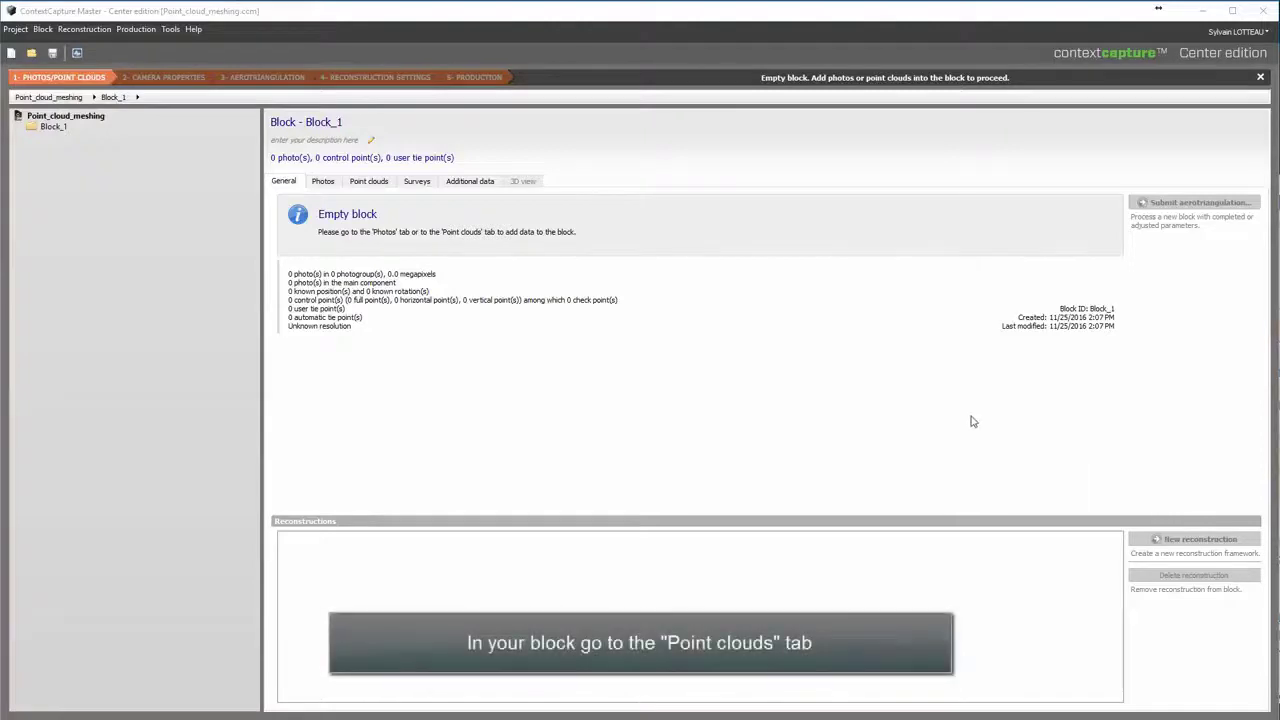
Start a point cloud import with scan.e57 chosen from the Lidar_data folder.
left_click(366, 181)
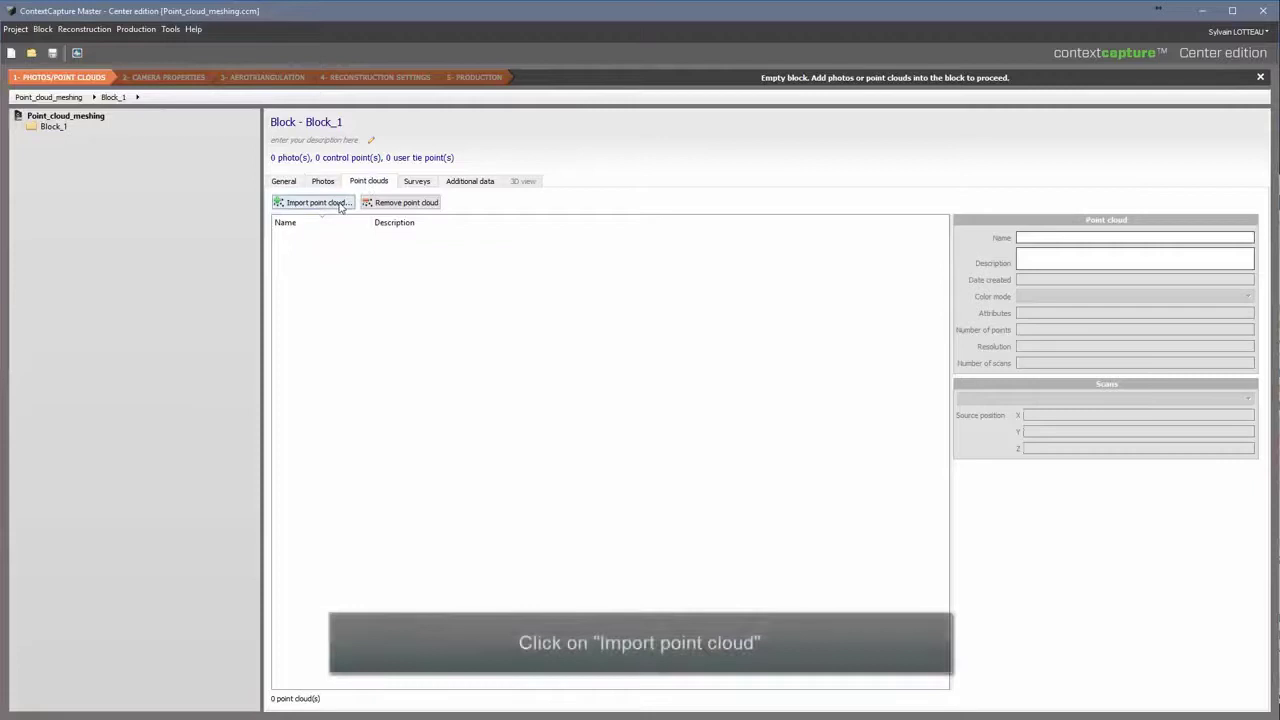
left_click(340, 204)
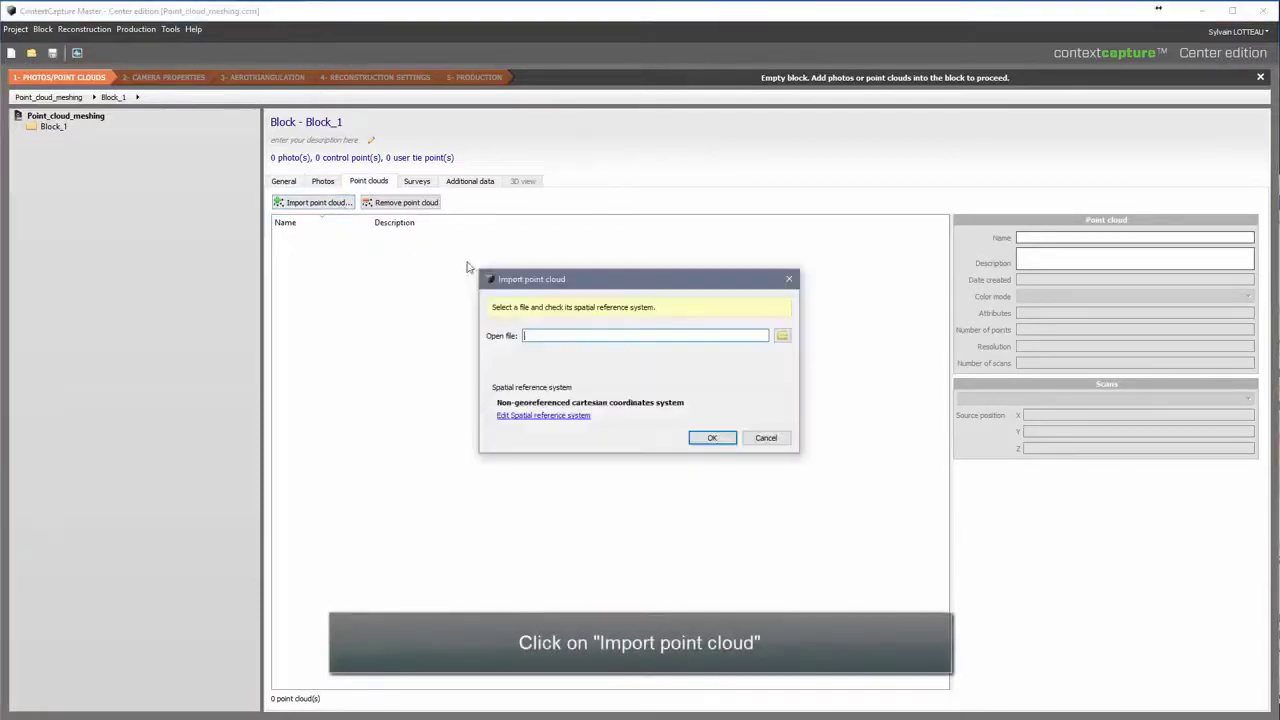
left_click(782, 335)
double_click(742, 387)
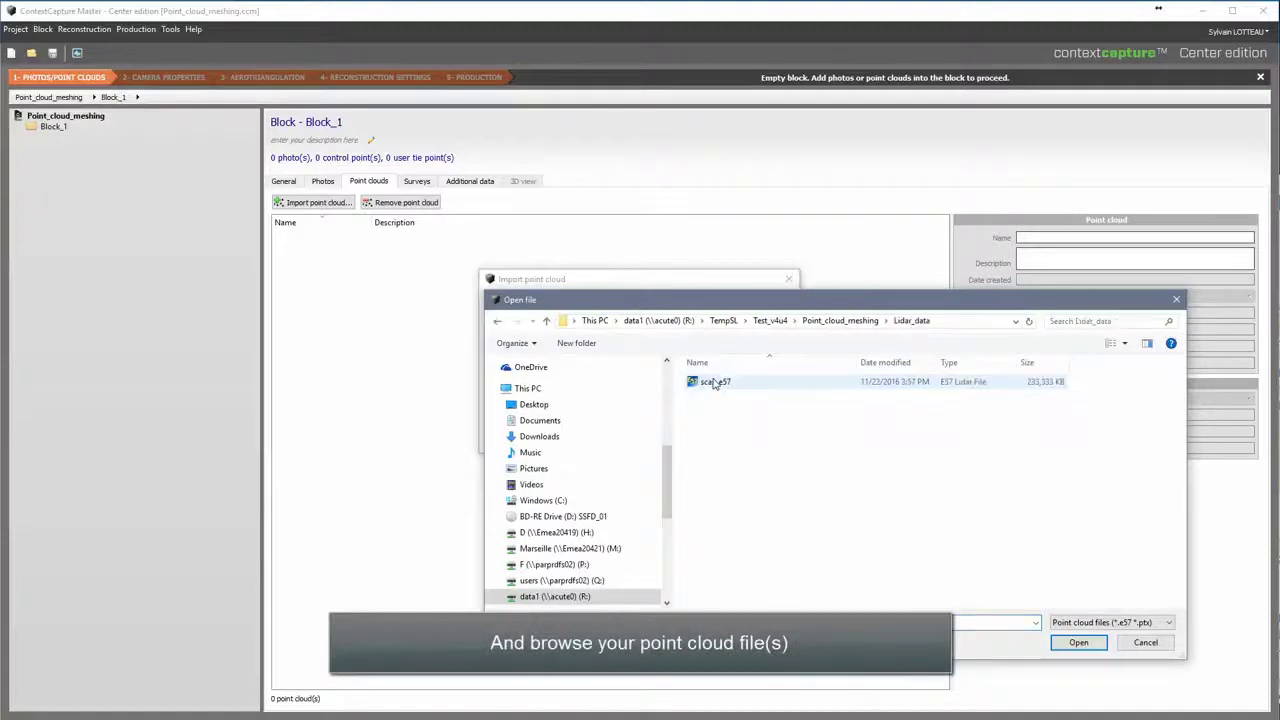
left_click(760, 386)
left_click(1079, 643)
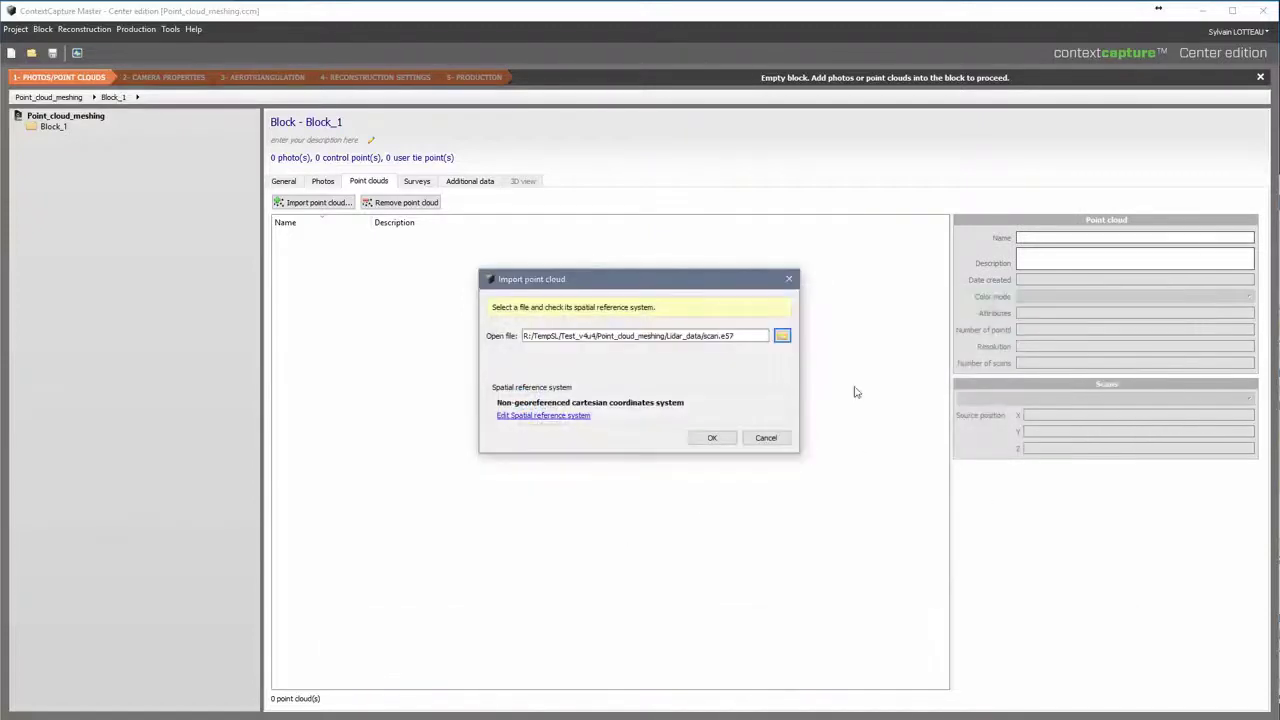
Keep the Non-georeferenced cartesian spatial reference after browsing the database, and import scan.e57.
left_click(546, 418)
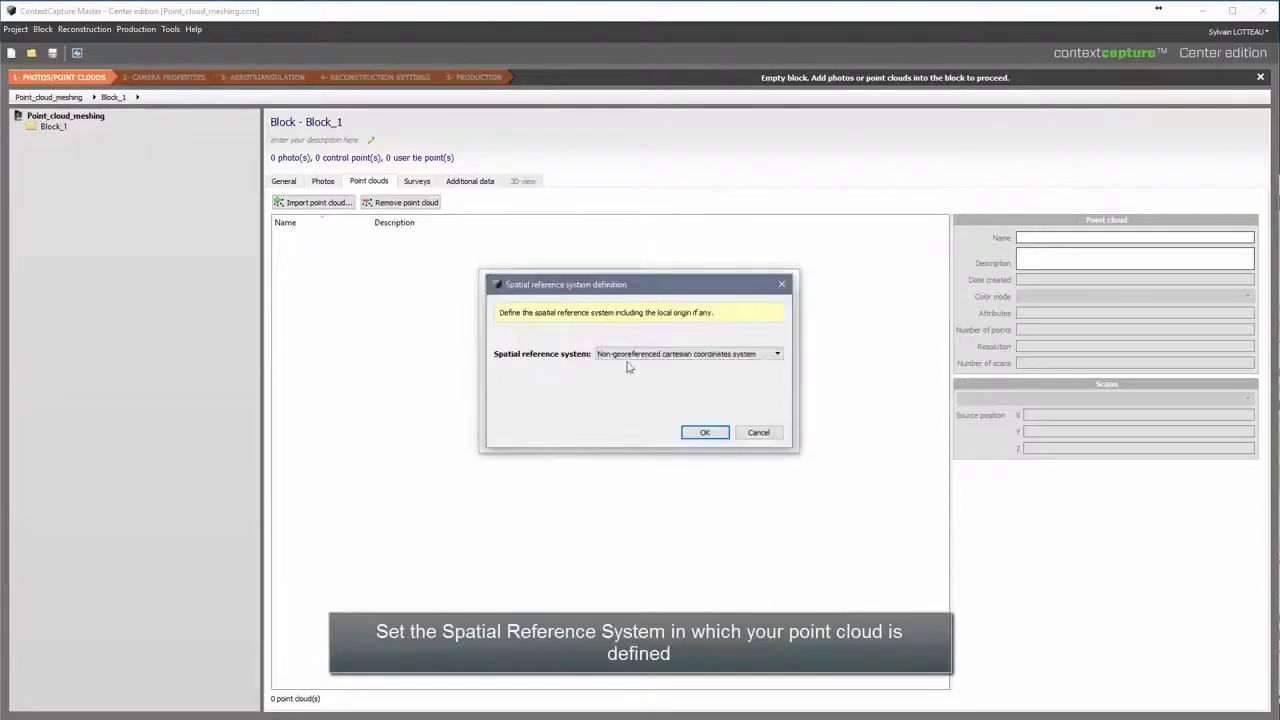
left_click(652, 356)
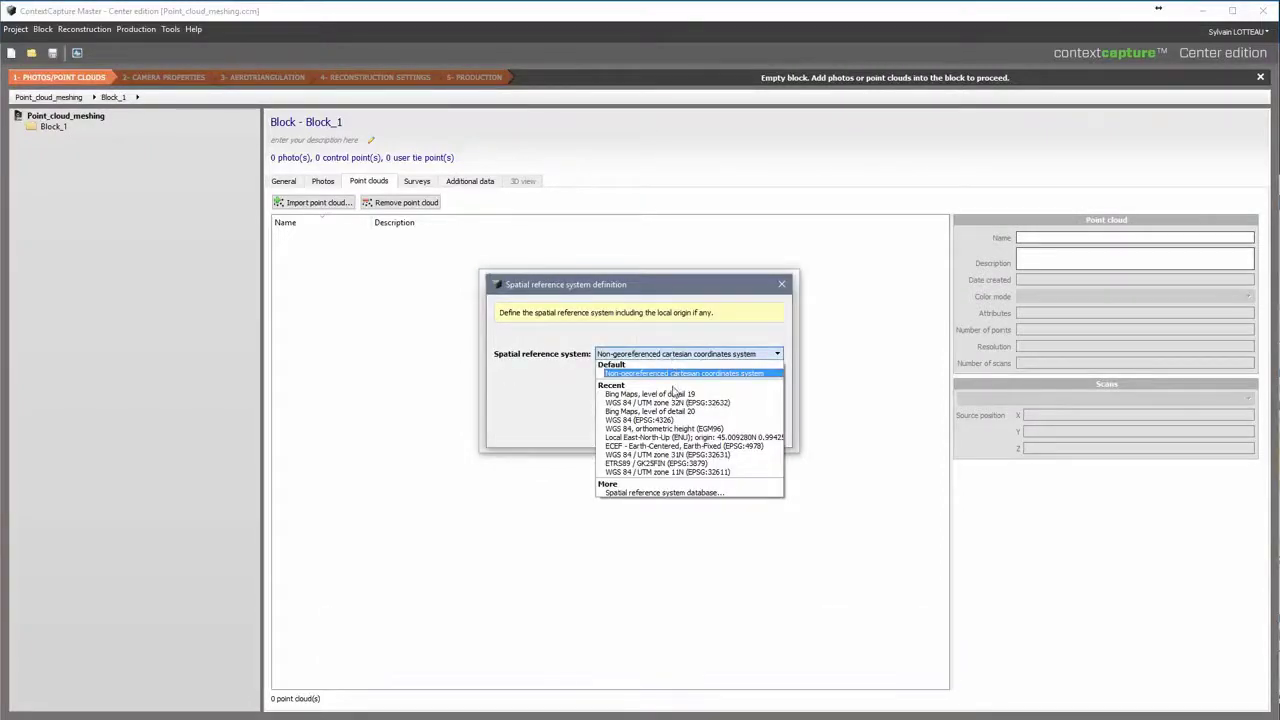
left_click(665, 493)
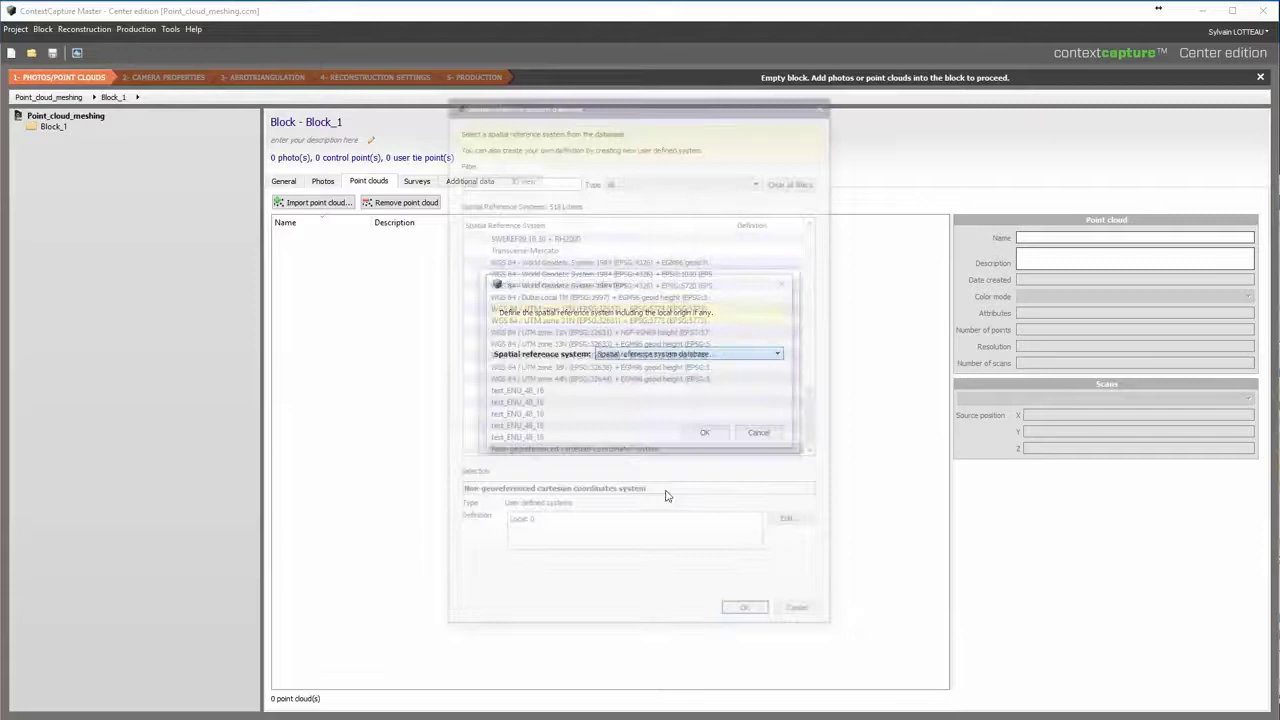
left_click_drag(815, 420, 823, 234)
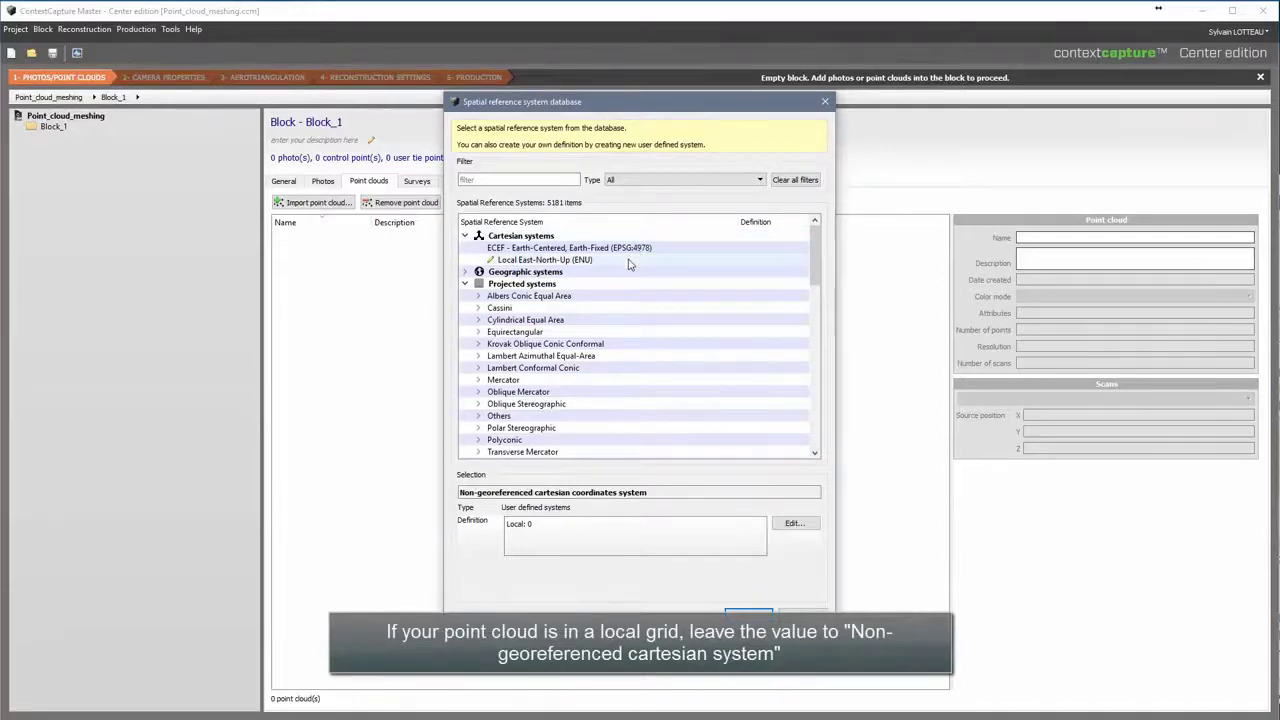
left_click(748, 614)
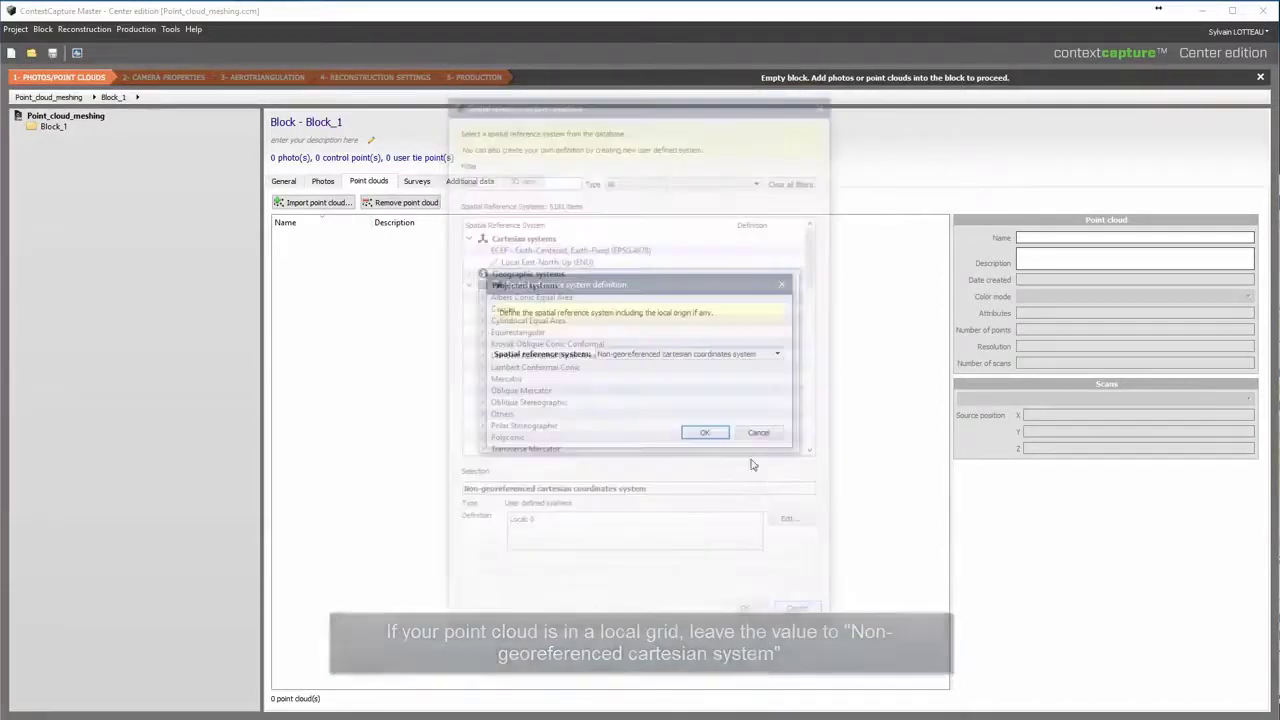
left_click(705, 433)
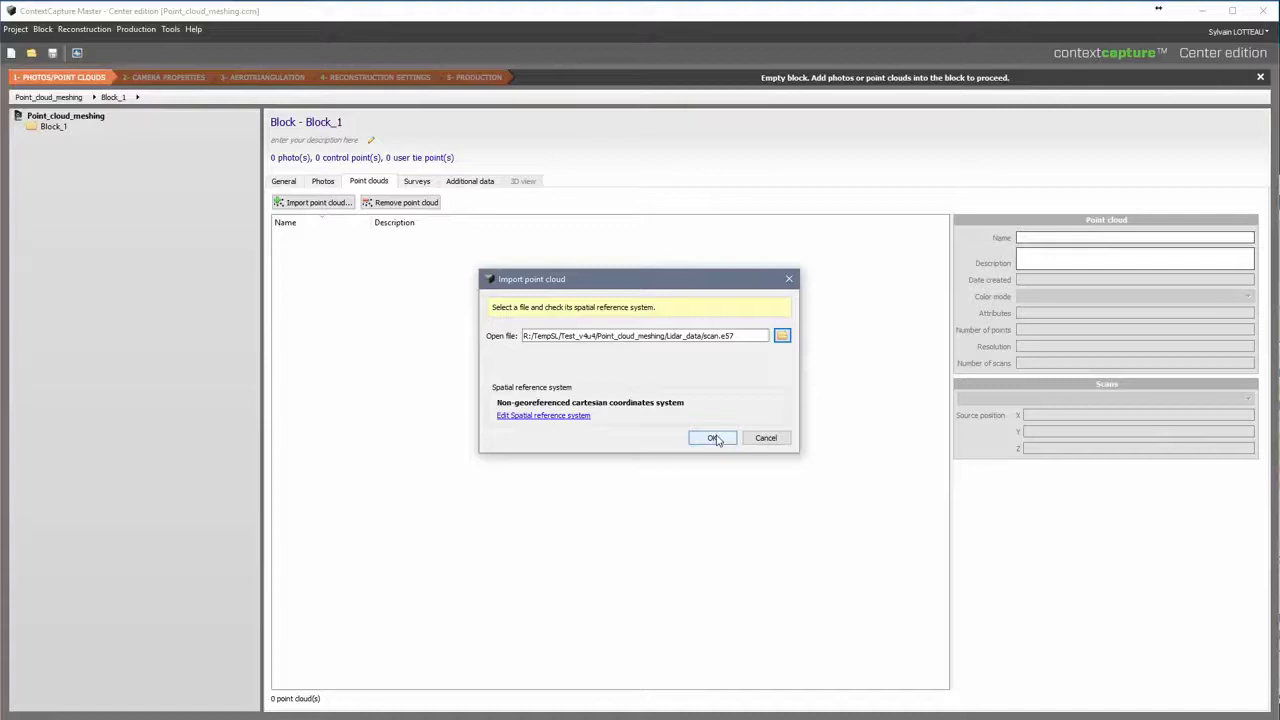
left_click(713, 438)
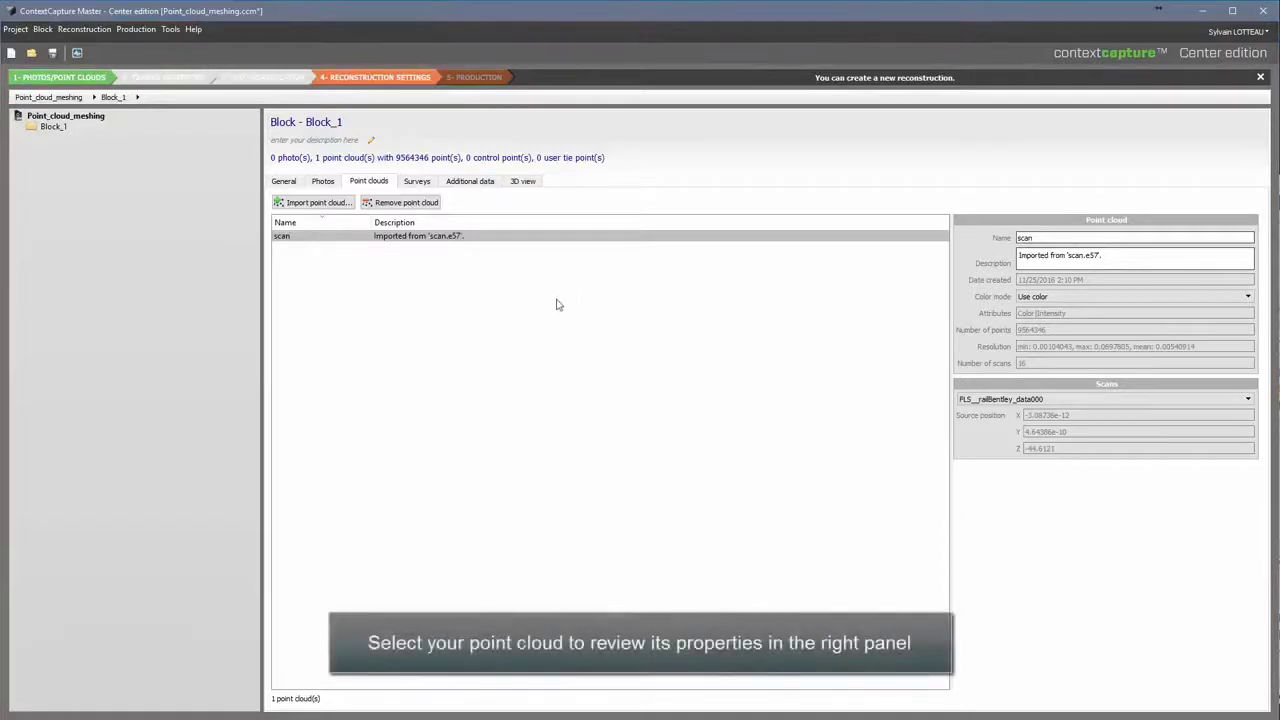
Set the scan point cloud's Color mode to Use color.
left_click(437, 238)
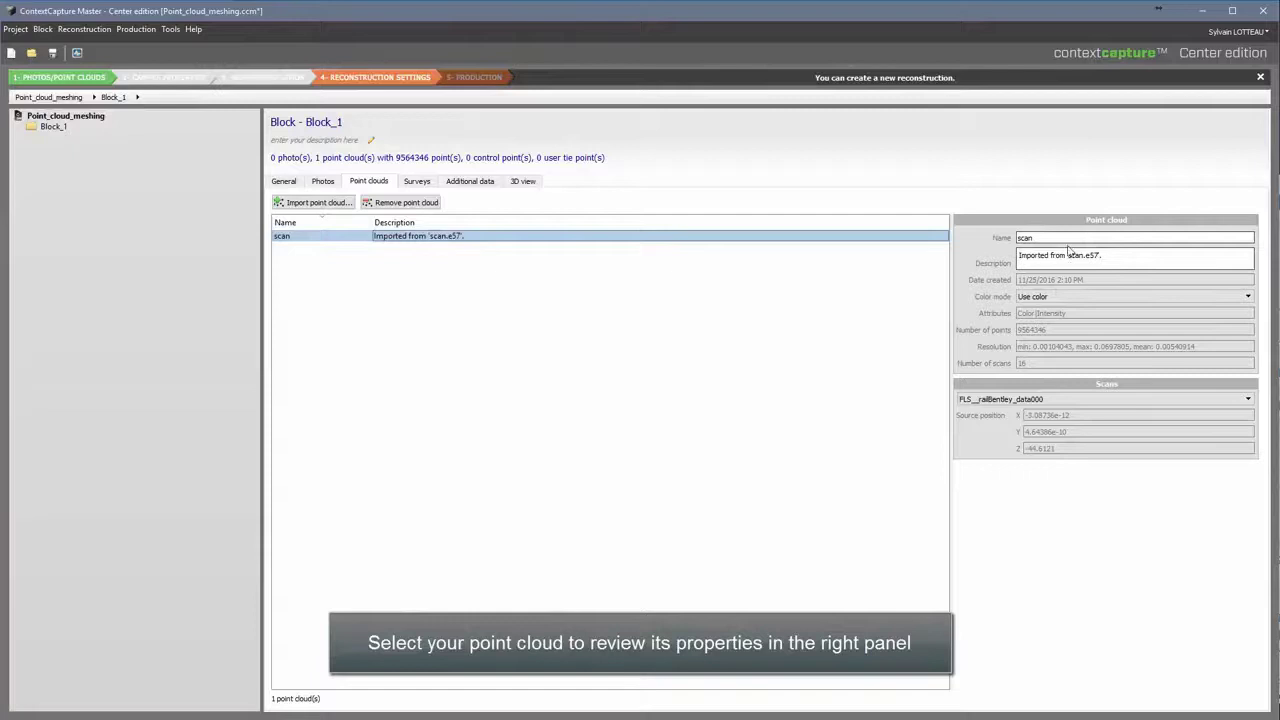
left_click(1052, 298)
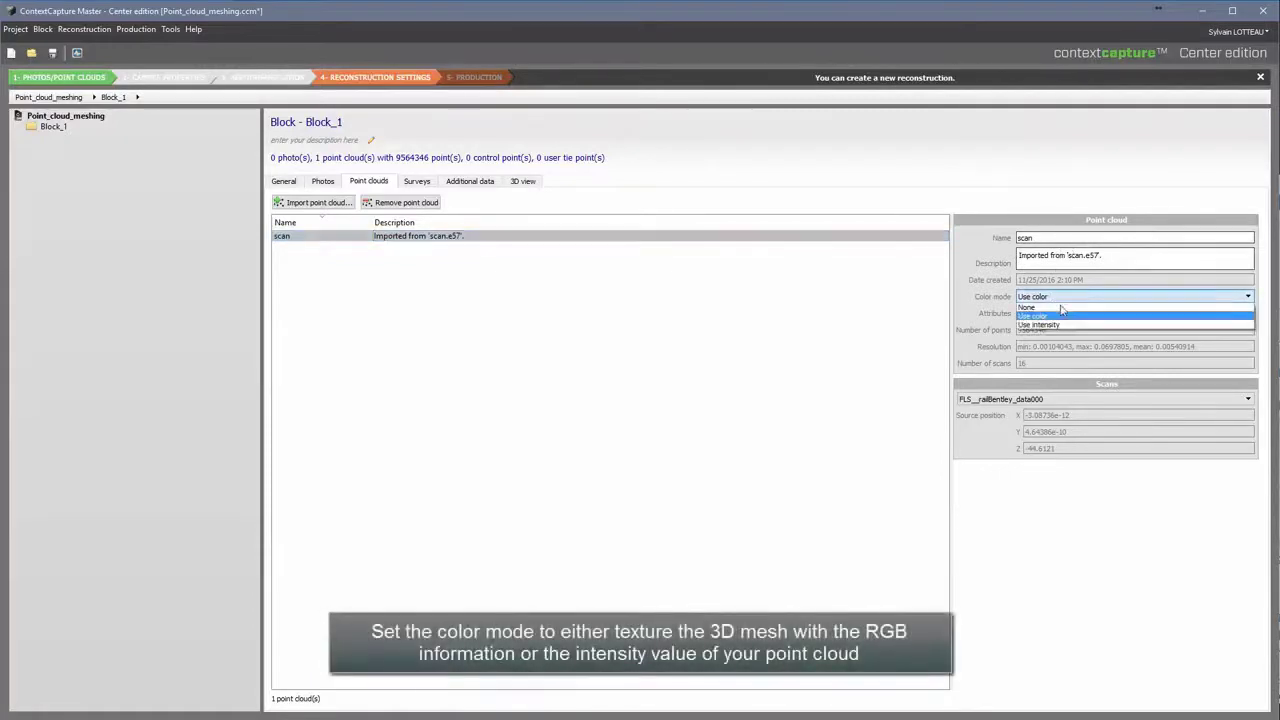
left_click(1064, 316)
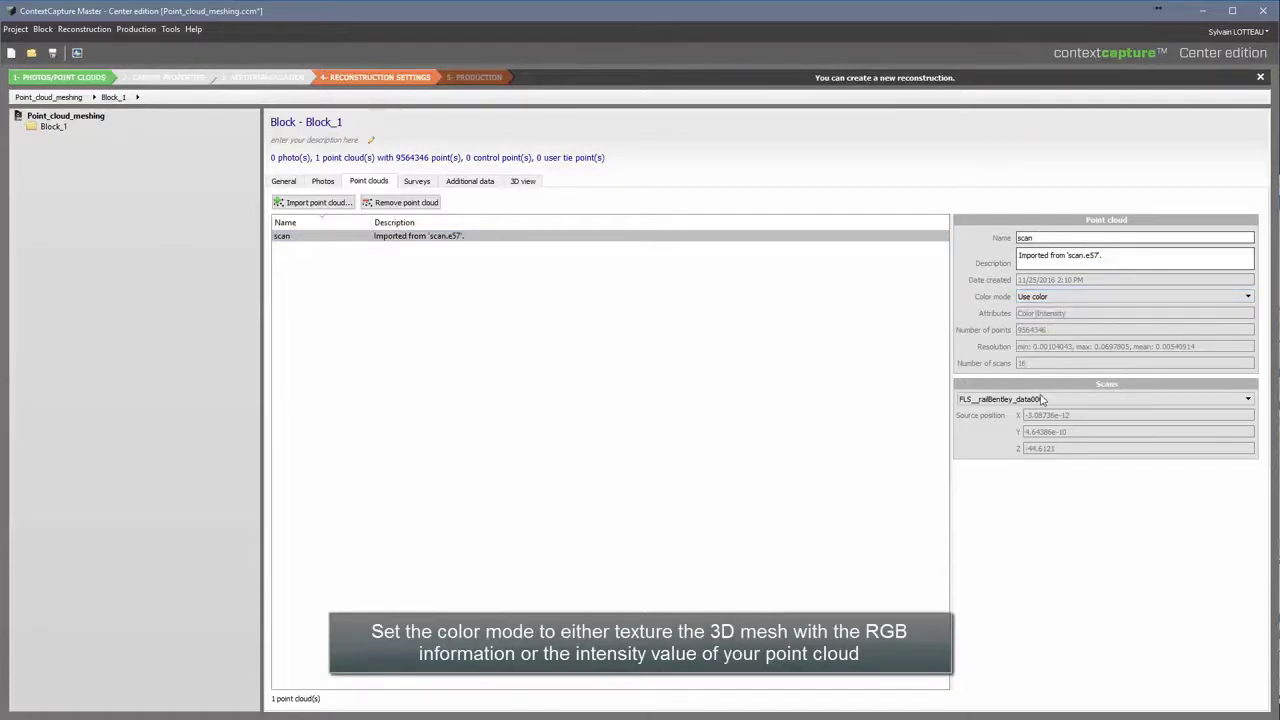
Browse the point cloud's Scans list and return to the first scan, data000.
left_click(1128, 400)
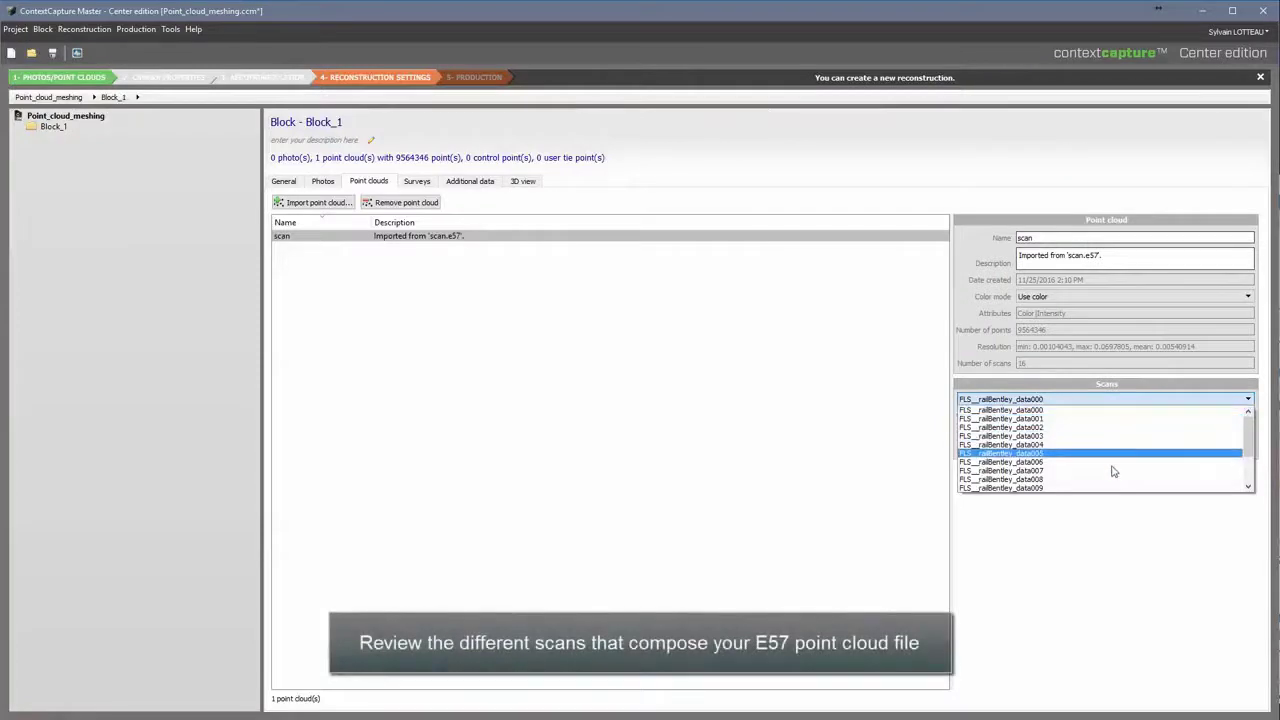
key("Escape")
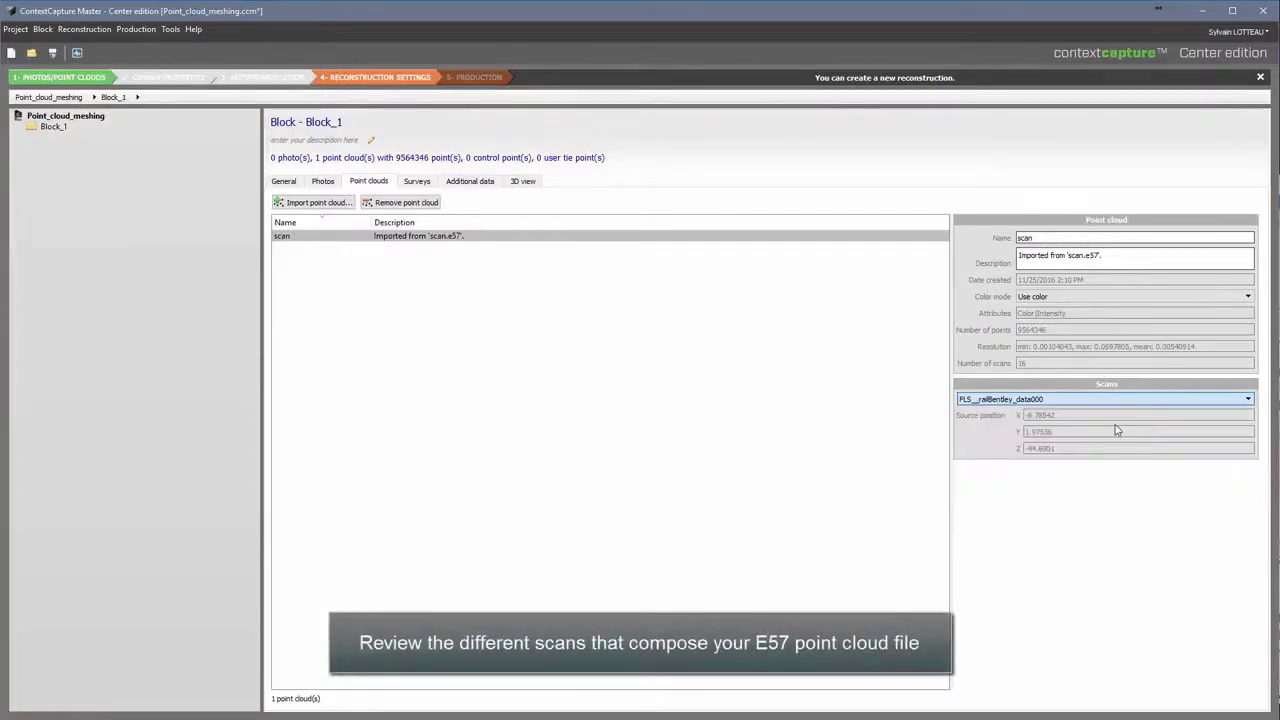
left_click(1069, 397)
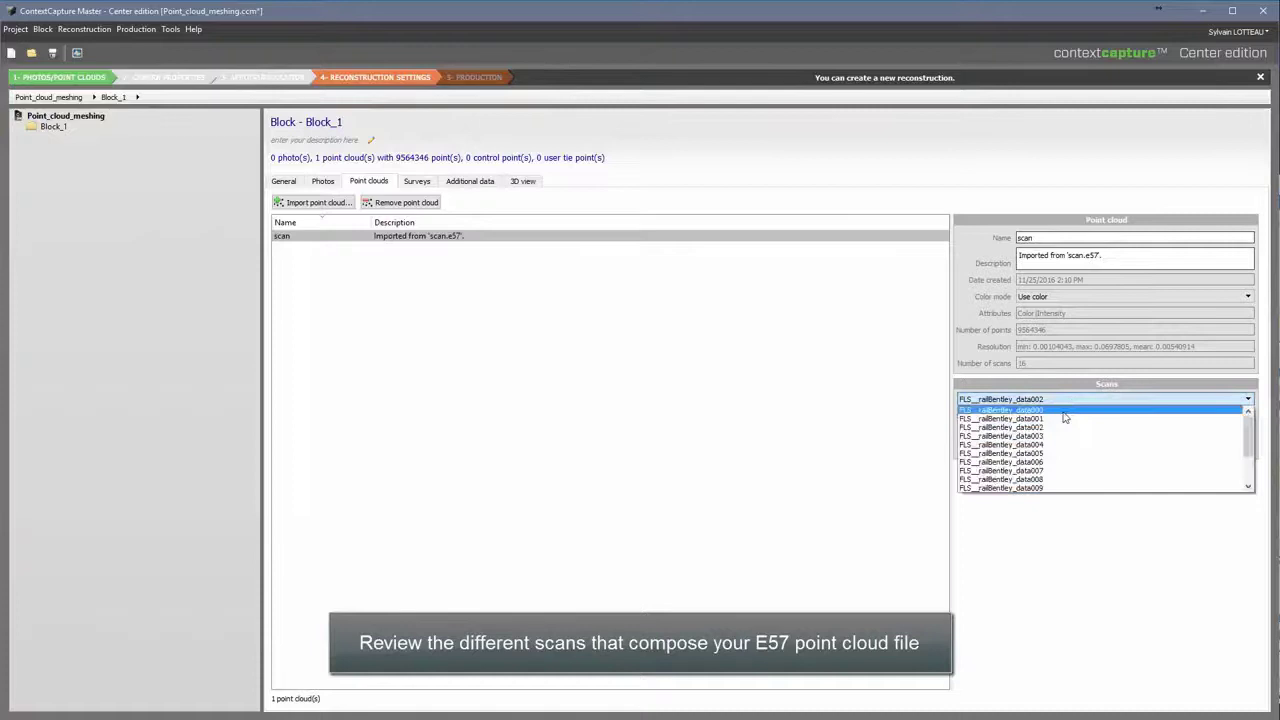
left_click(1065, 412)
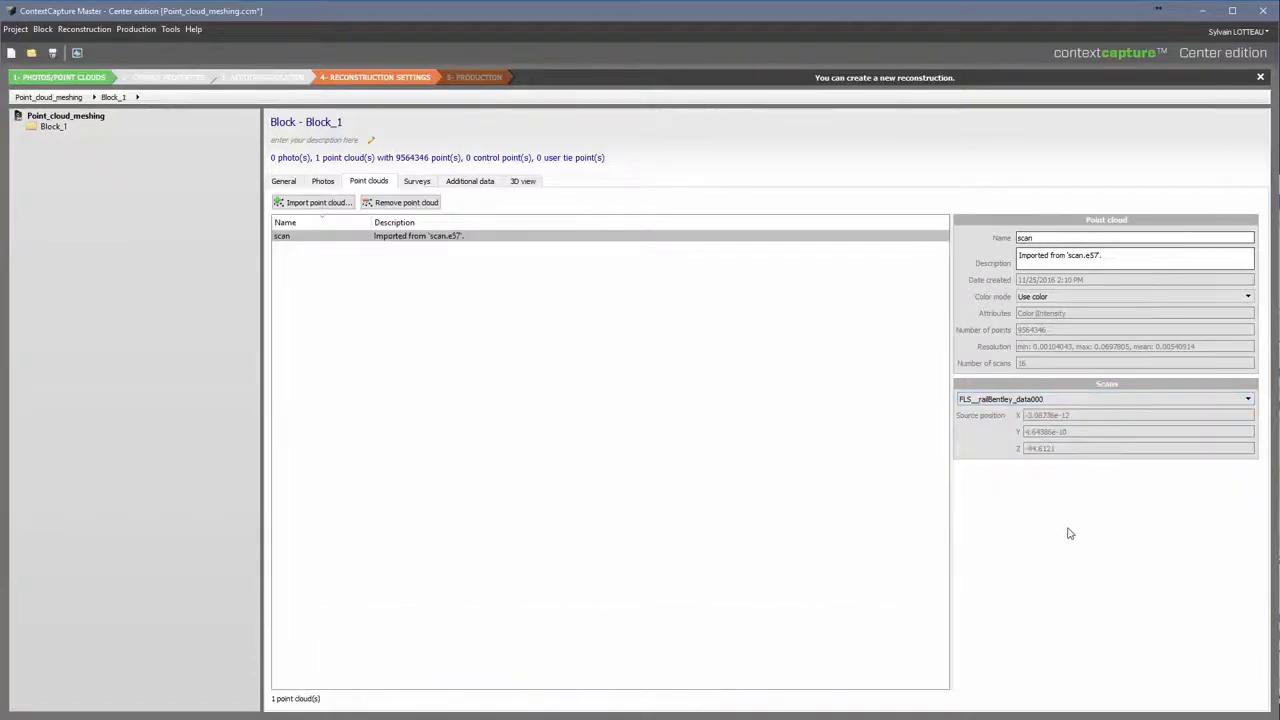
left_click(524, 182)
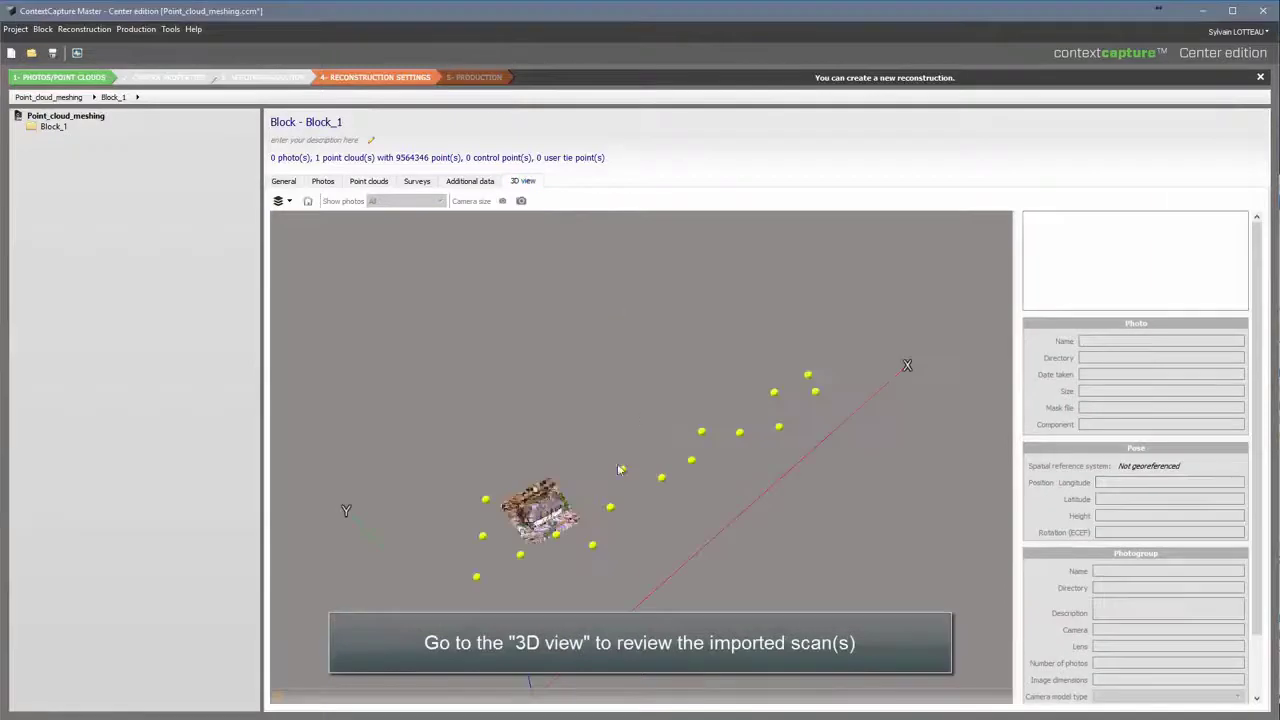
middle_click_drag(612, 488, 692, 430)
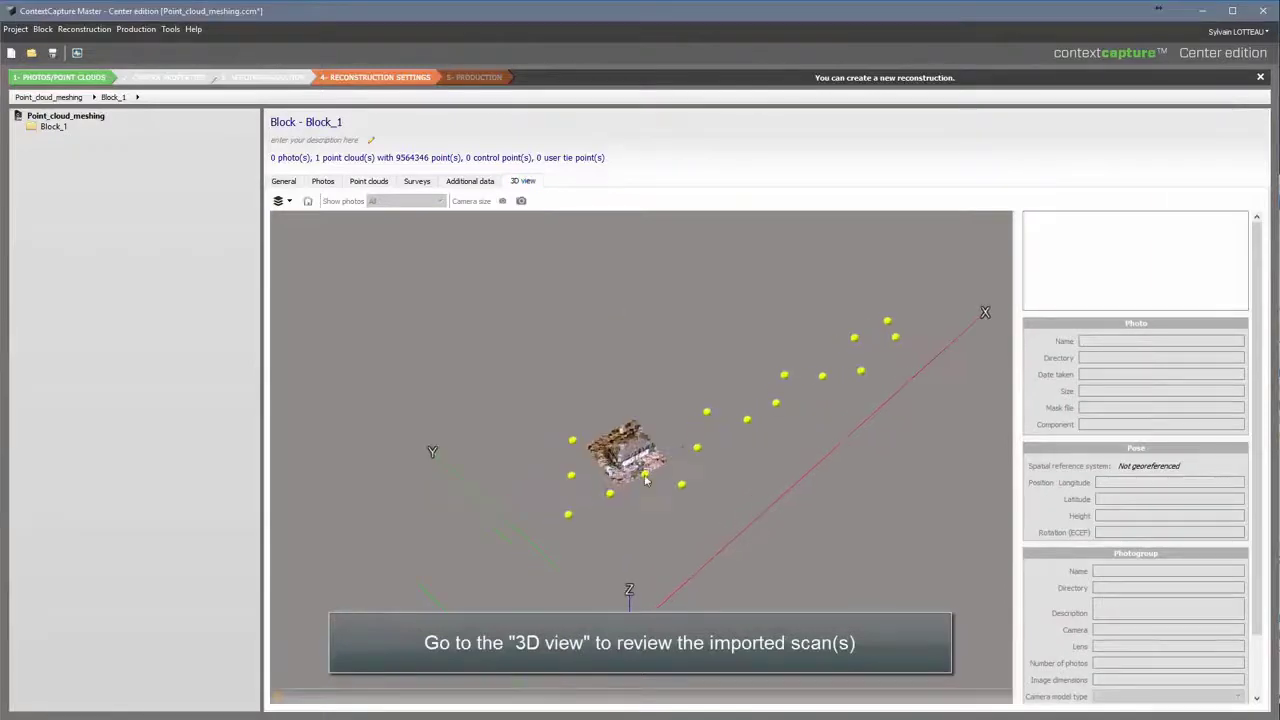
scroll(688, 488, "up", 3)
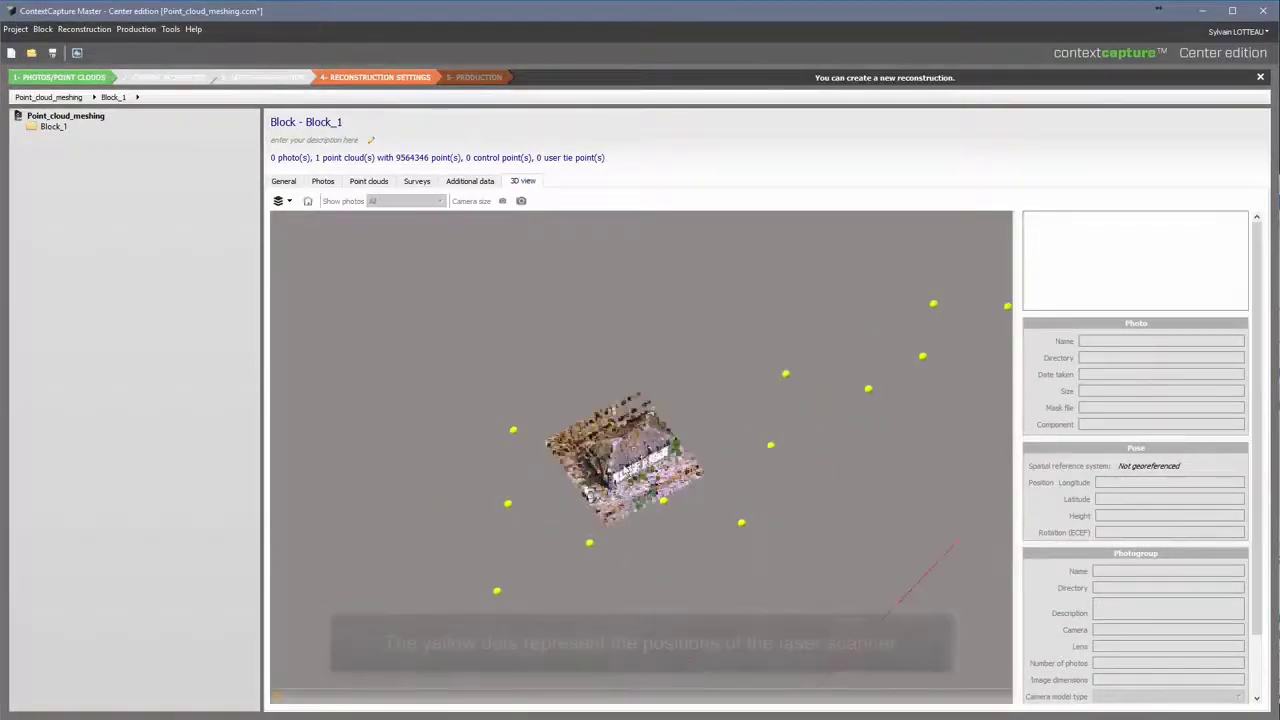
scroll(640, 485, "up", 3)
scroll(640, 485, "up", 5)
left_click_drag(680, 470, 766, 428)
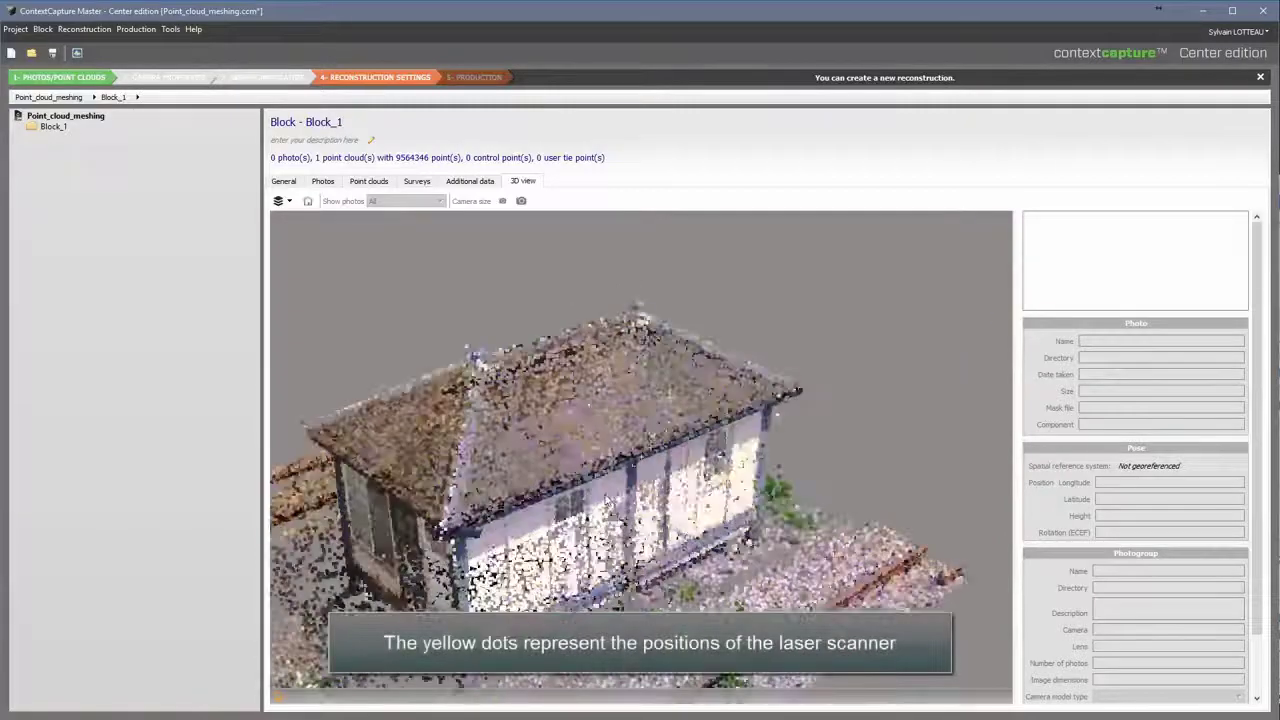
scroll(766, 428, "up", 3)
left_click_drag(560, 503, 872, 303)
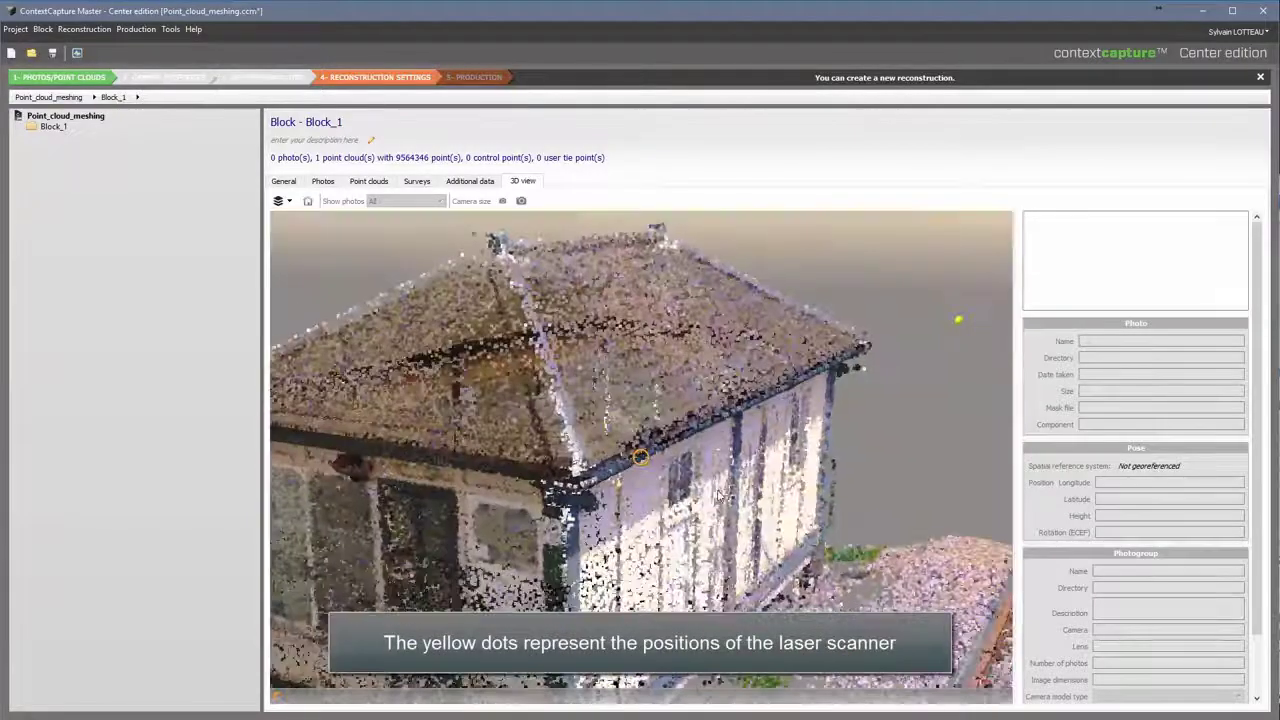
double_click(931, 284)
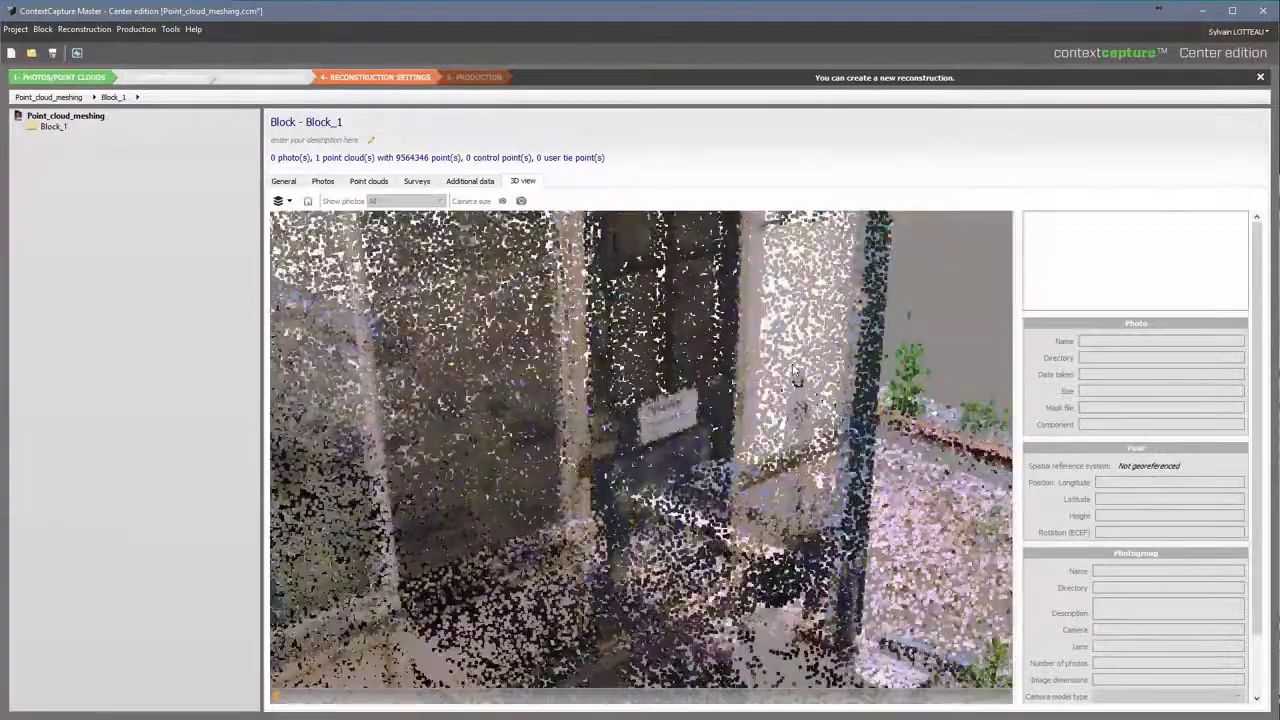
scroll(792, 363, "down", 2)
scroll(800, 368, "down", 3)
scroll(809, 373, "down", 2)
left_click_drag(809, 373, 625, 384)
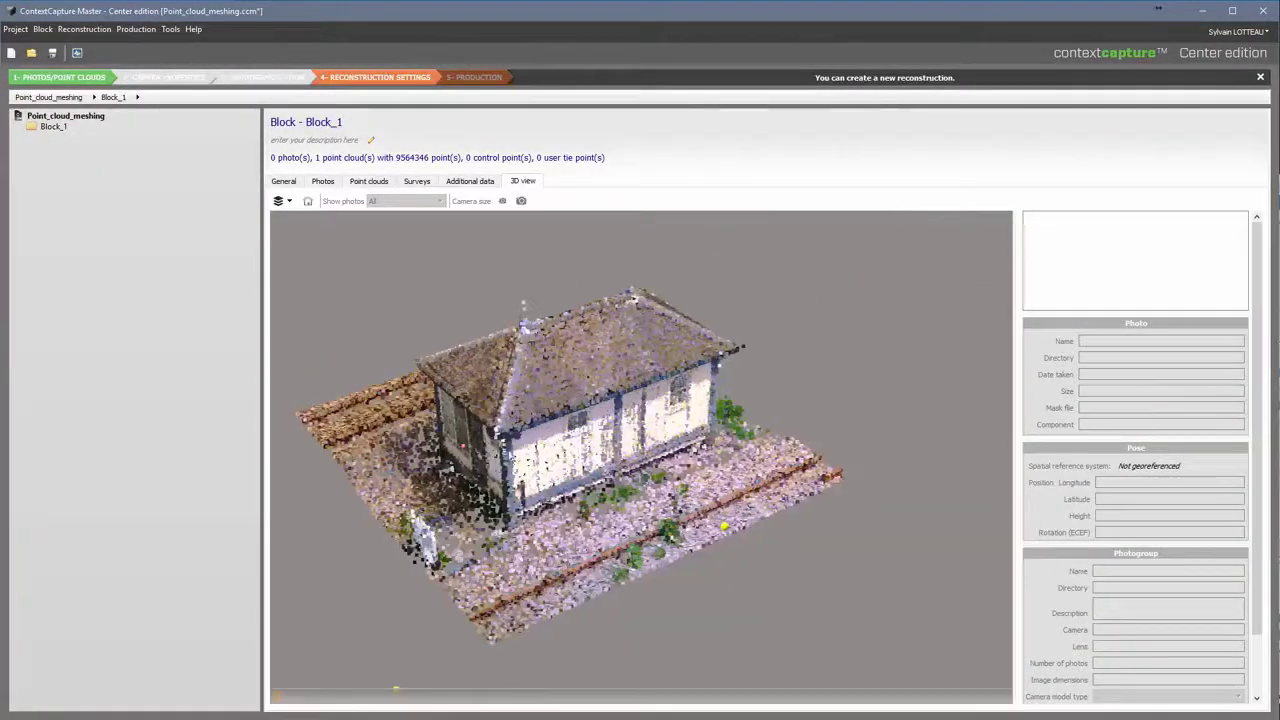
Create Reconstruction_1 tiled as a regular planar grid with tile size 5, giving 9 tiles.
left_click(290, 186)
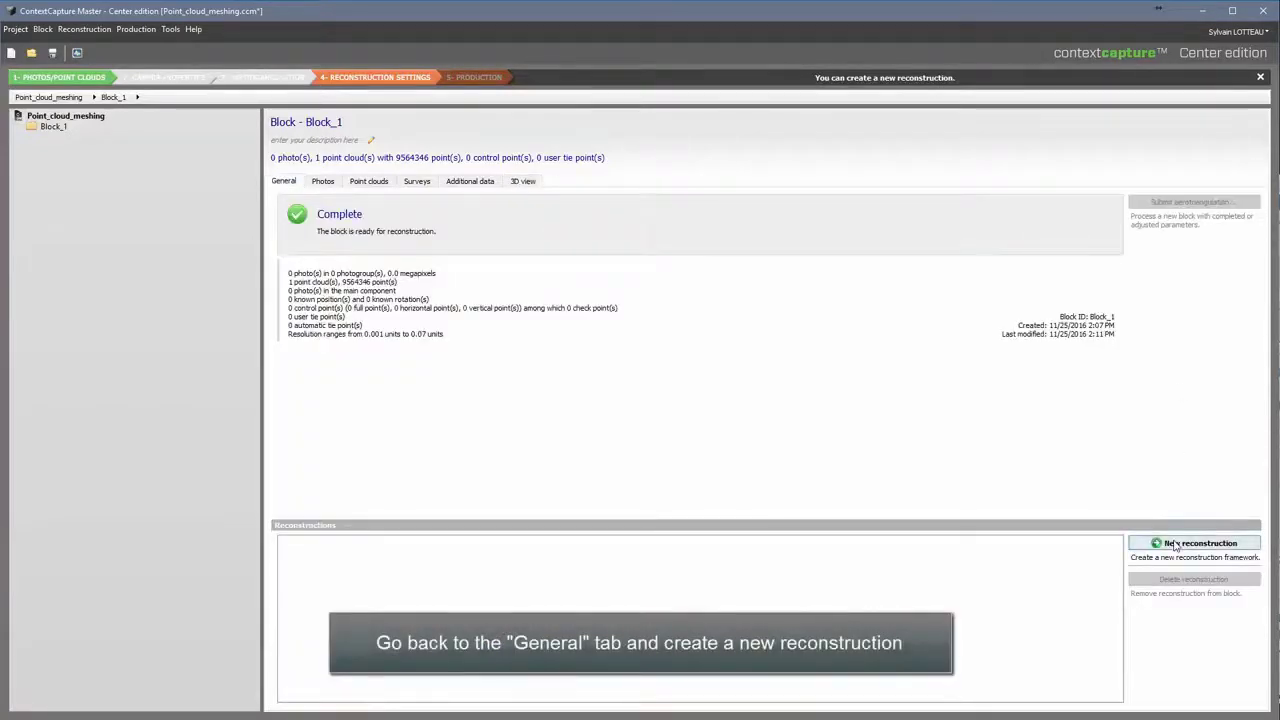
left_click(1176, 545)
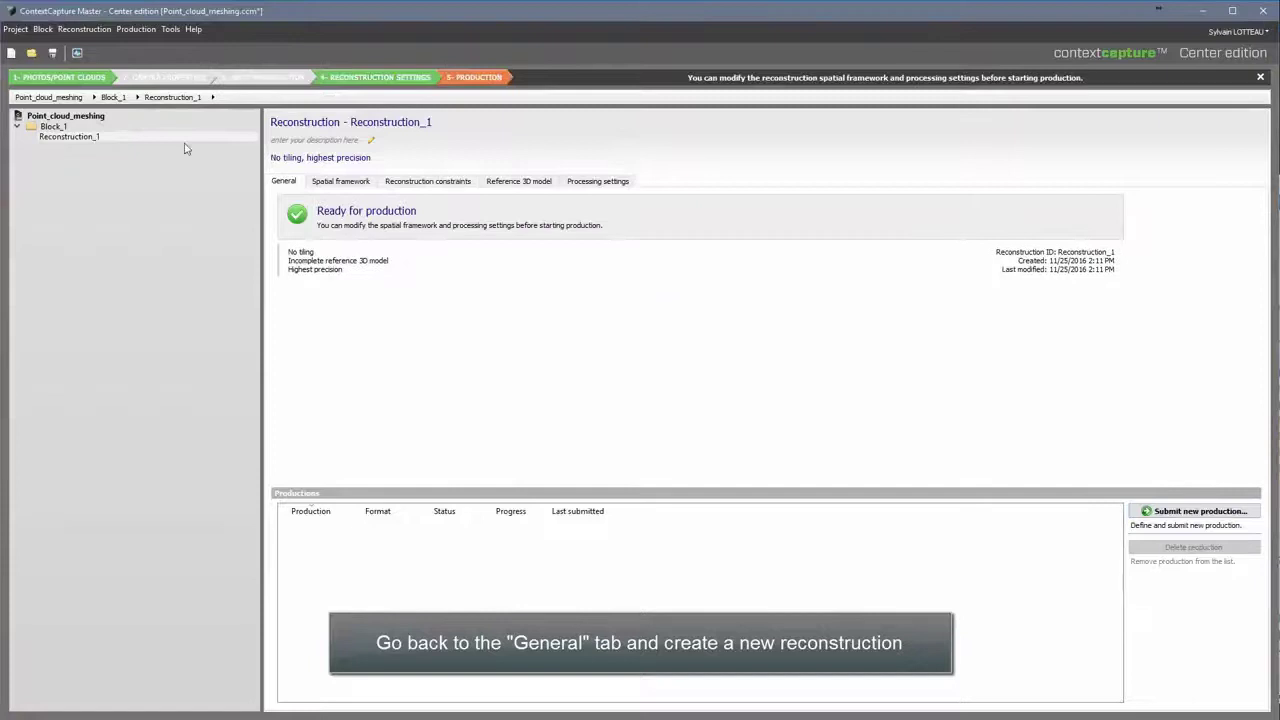
left_click(336, 186)
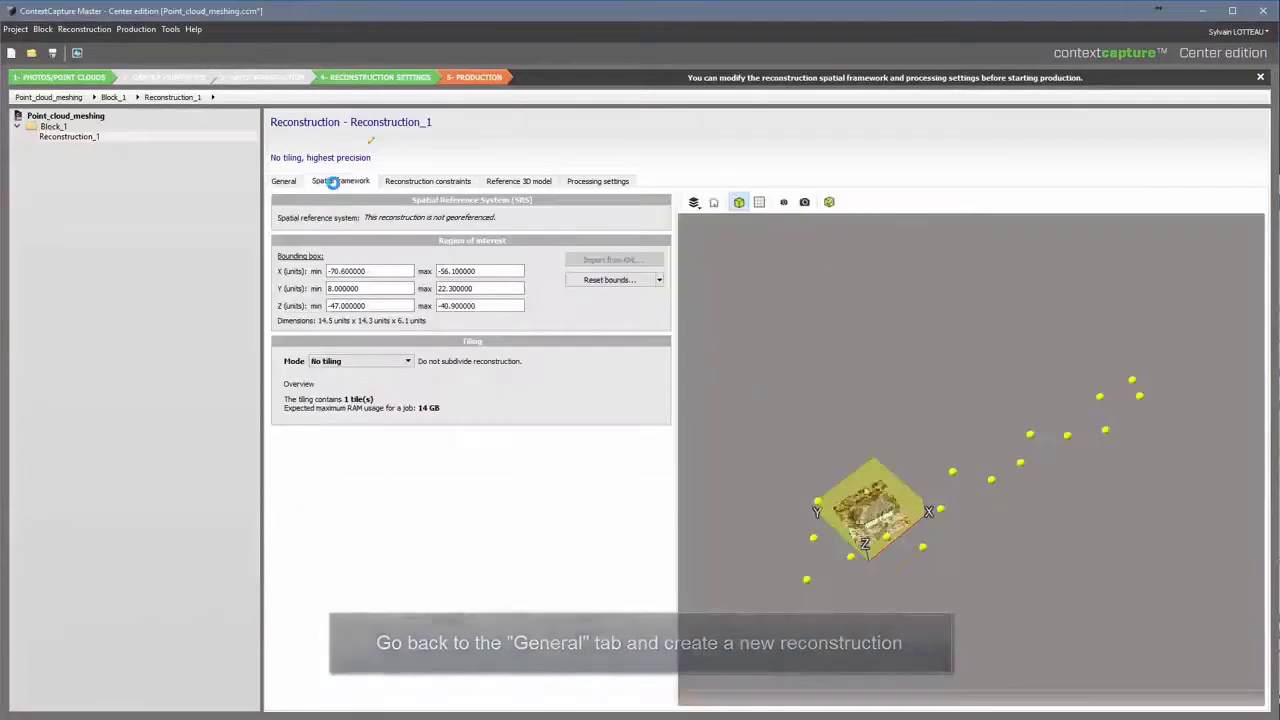
left_click(398, 366)
left_click(394, 381)
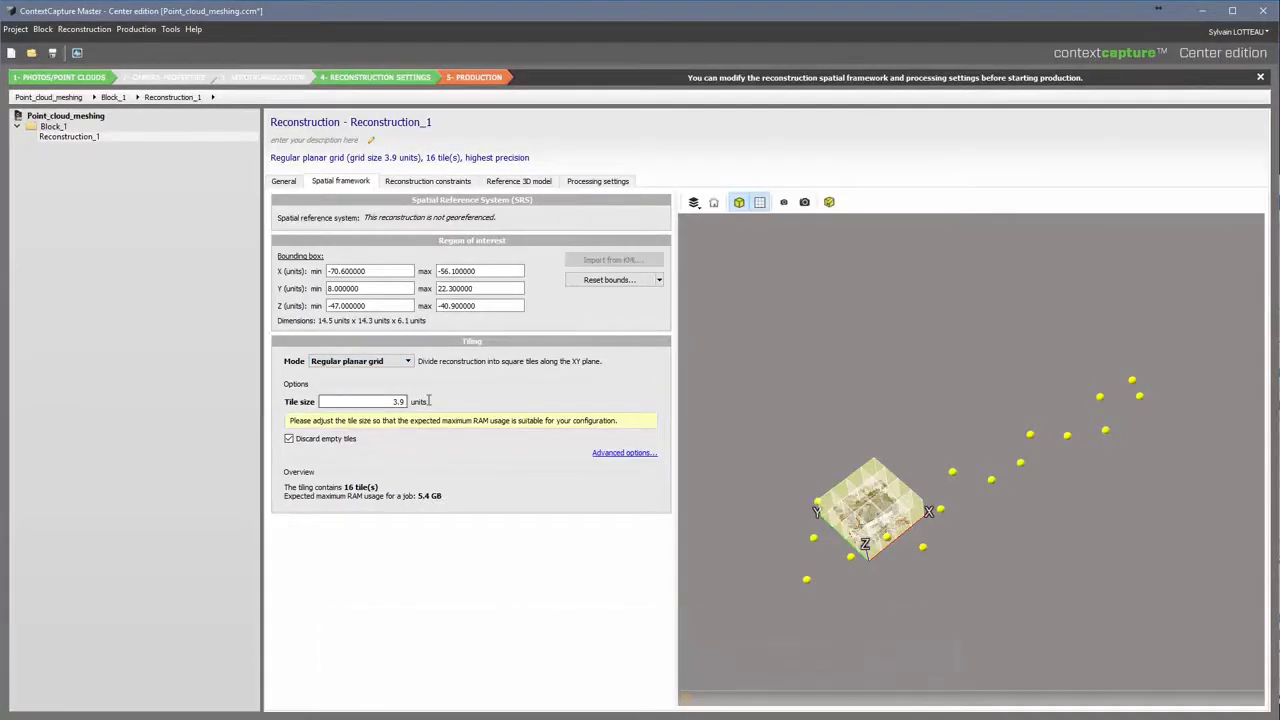
left_click(494, 308)
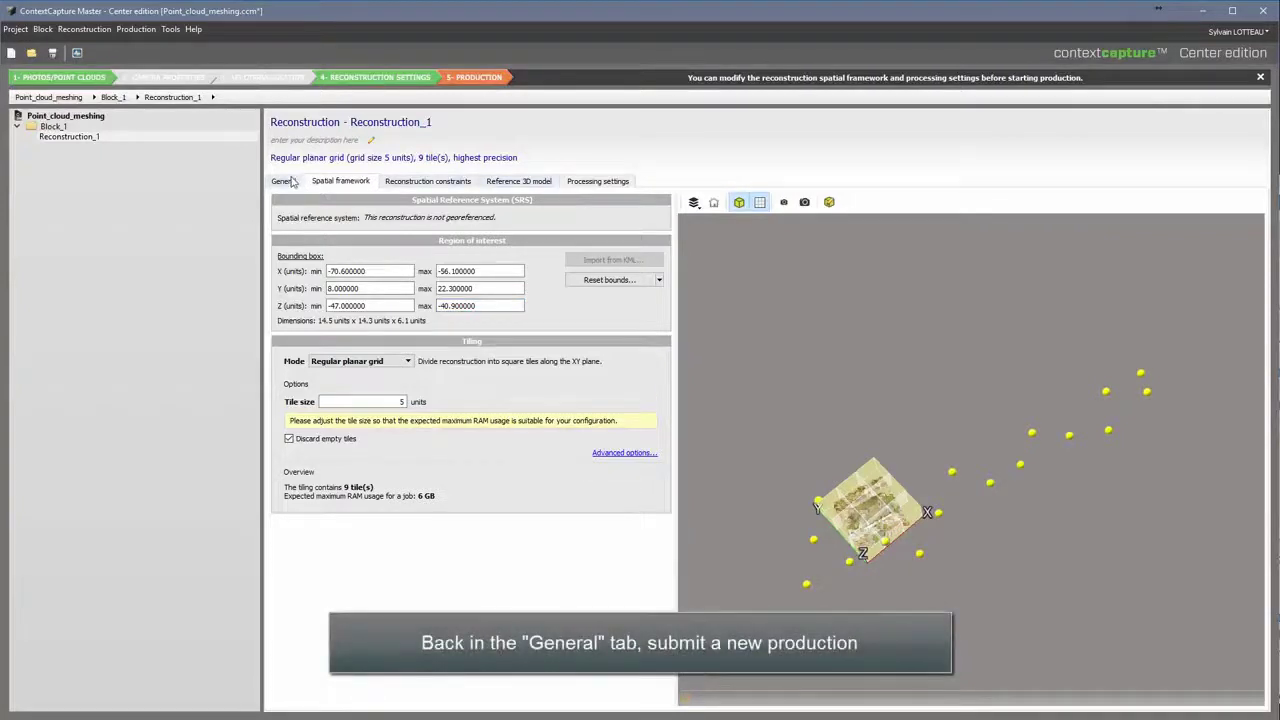
Submit a 3MX 3D mesh production named model_from_lidar covering all tiles.
left_click(283, 181)
left_click(1160, 520)
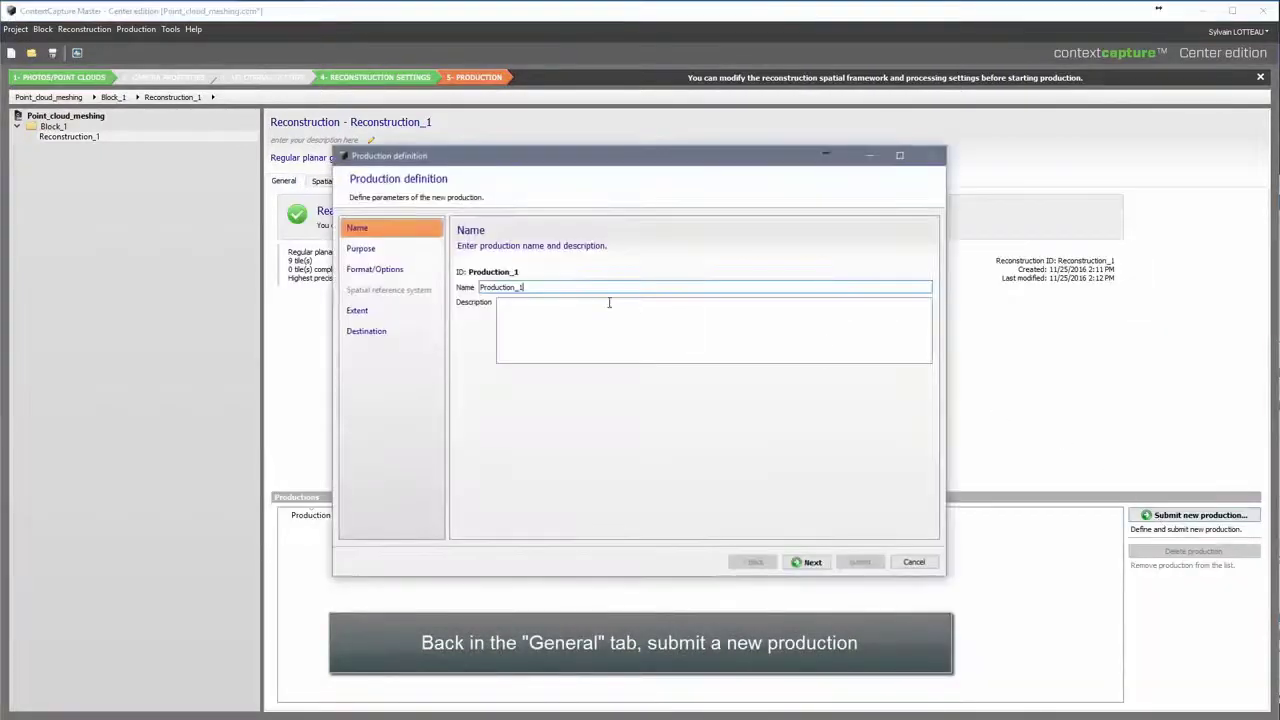
double_click(578, 287)
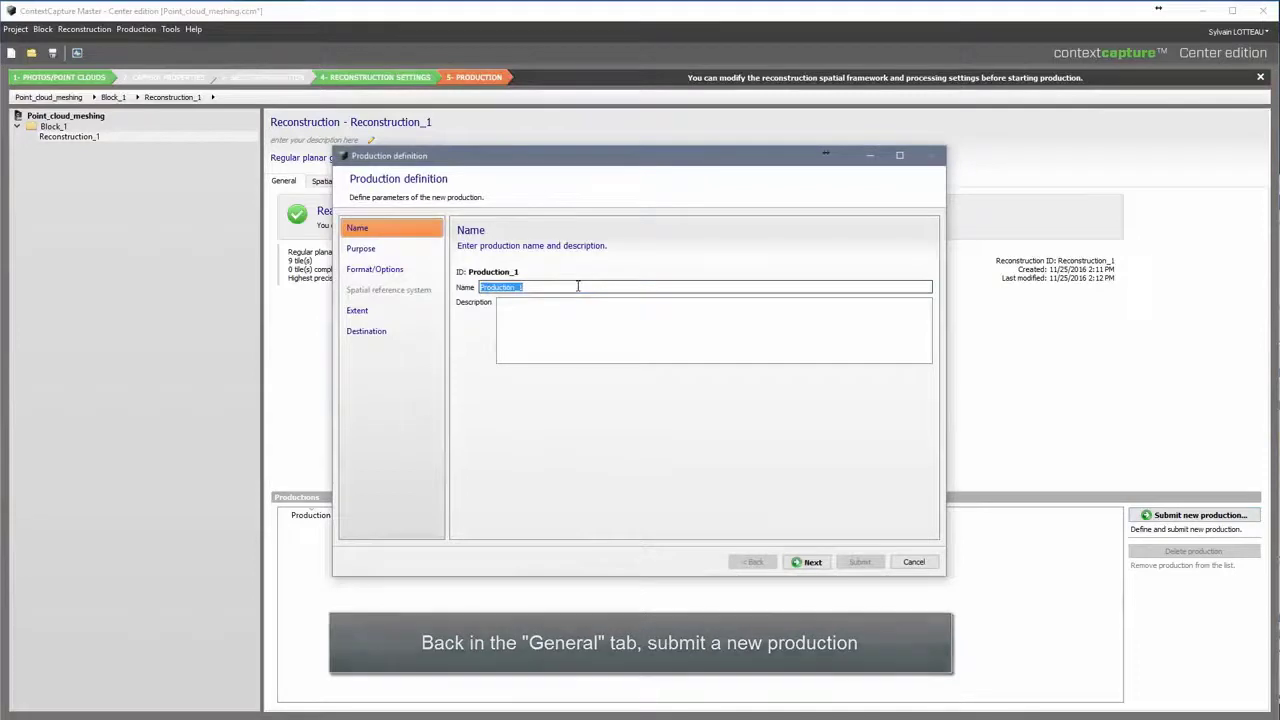
type("m")
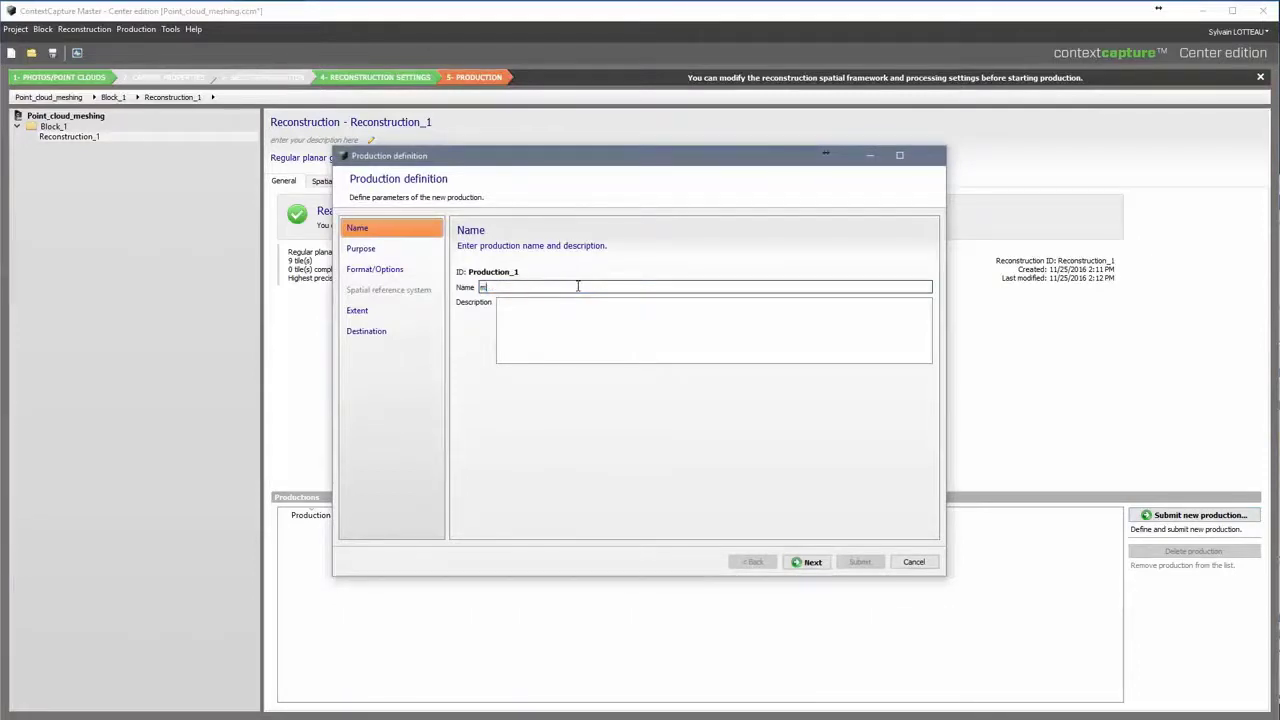
type("odel_from_lidar")
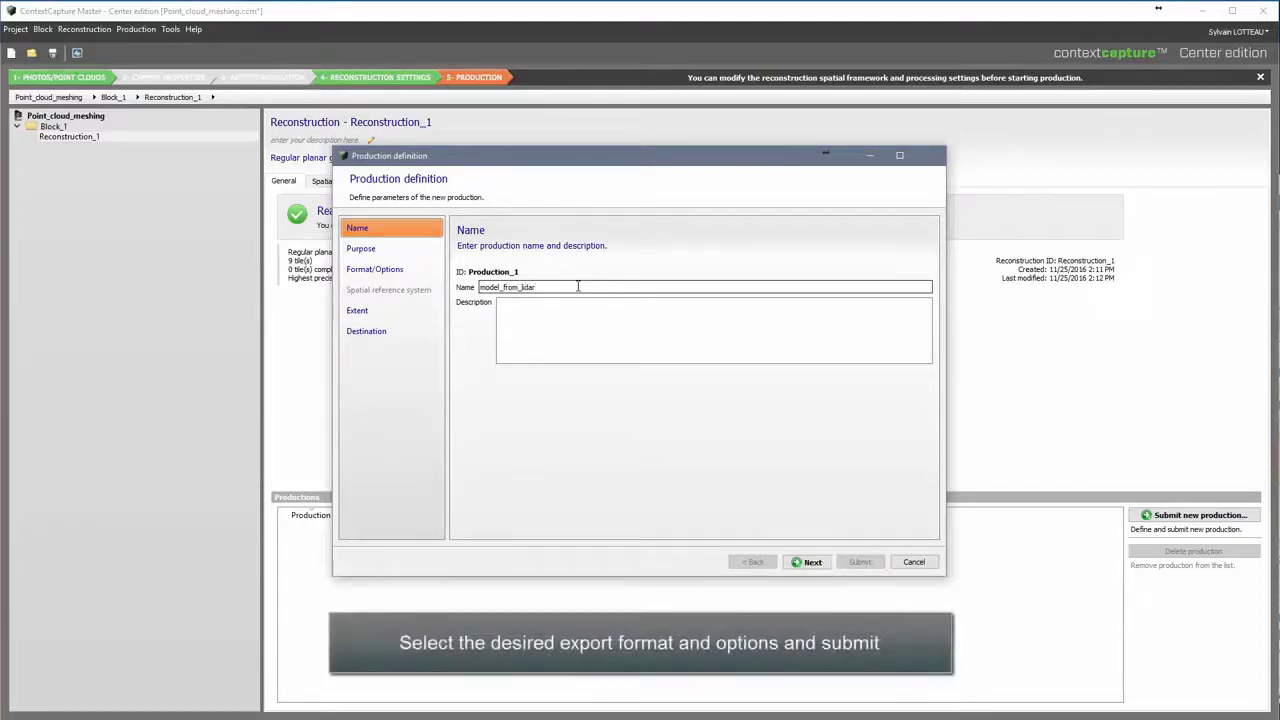
left_click(806, 562)
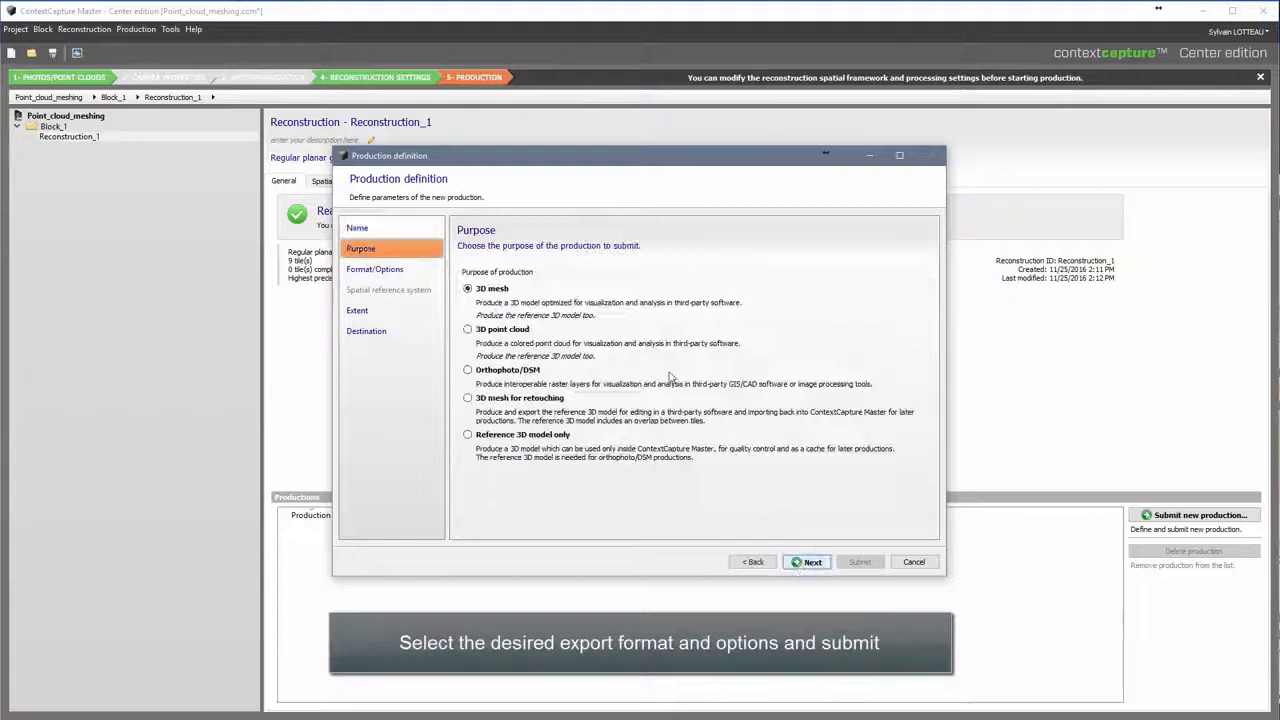
key("Return")
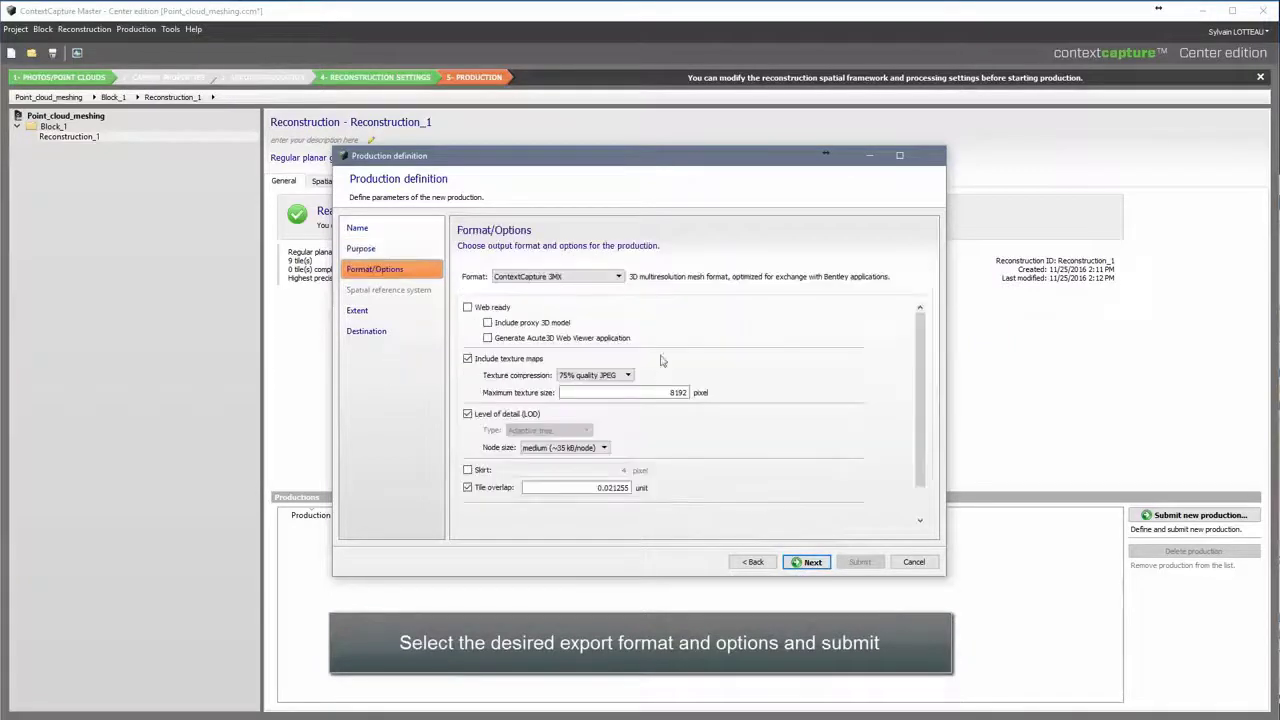
left_click(806, 564)
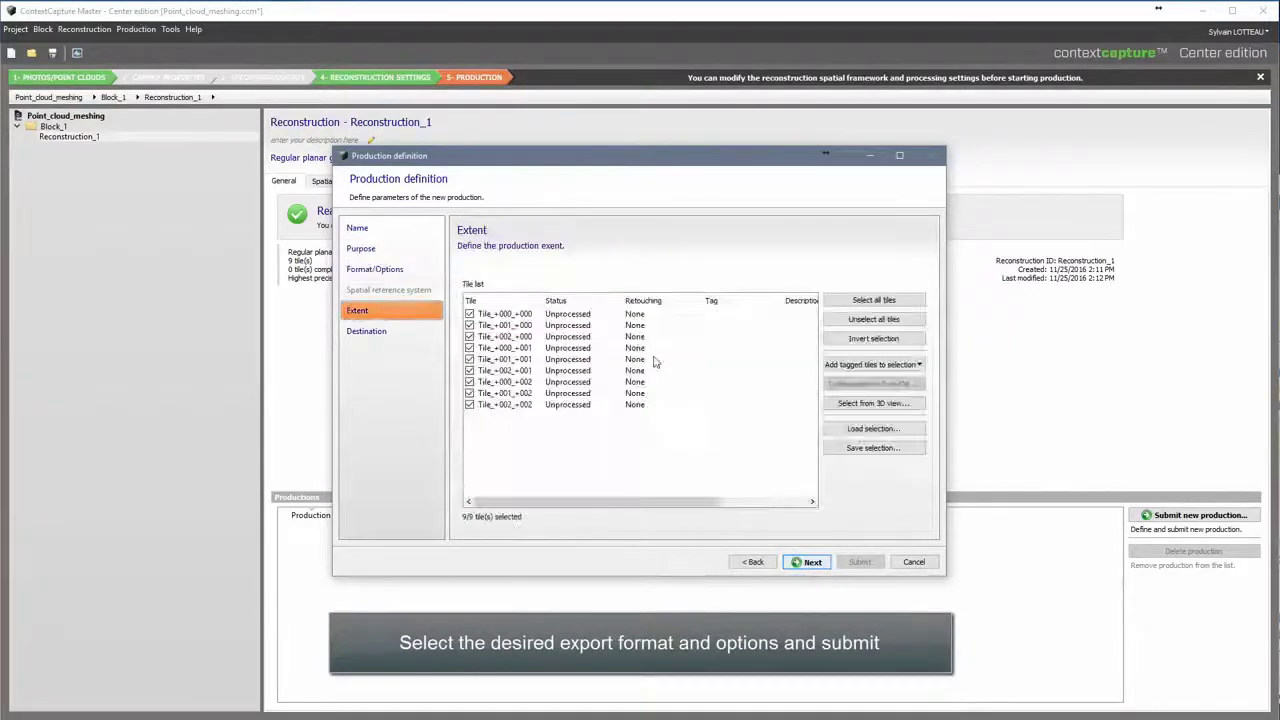
key("Return")
left_click(859, 562)
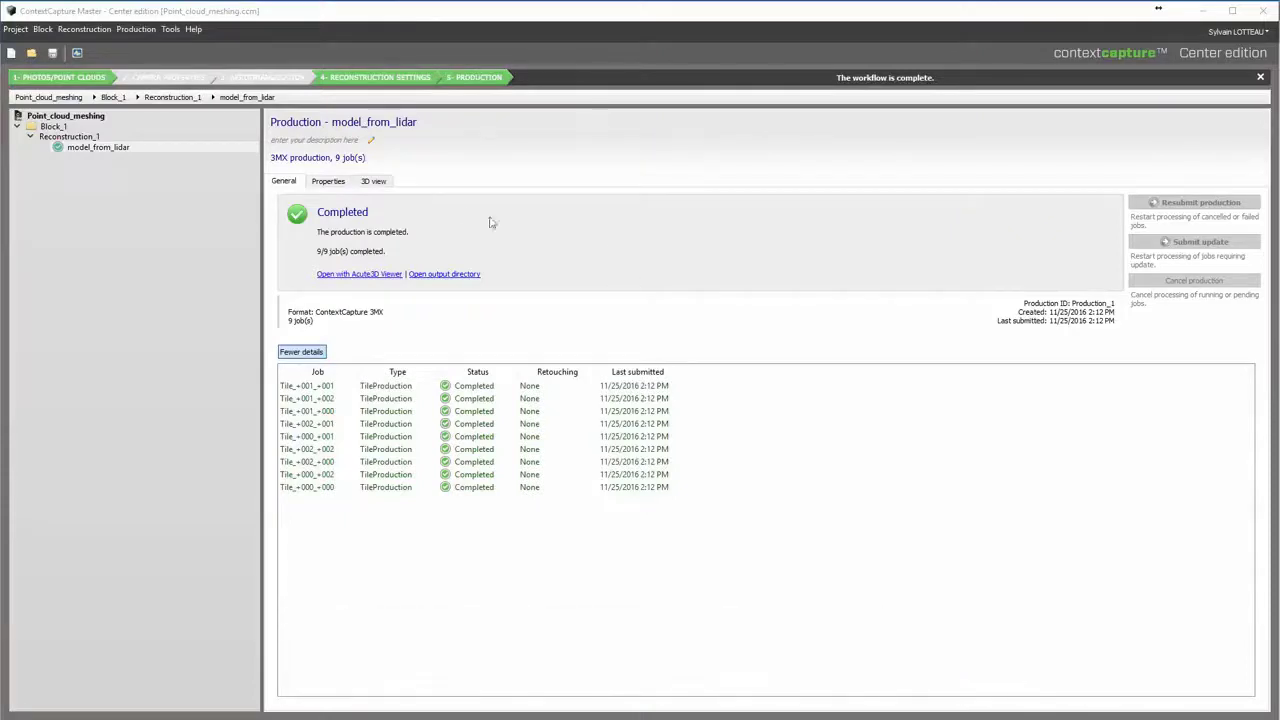
Show the model_from_lidar 3D view and orbit and zoom around the hut mesh.
left_click(374, 181)
mouse_move(417, 514)
left_mouse_down()
mouse_move(468, 456)
mouse_move(560, 500)
left_mouse_up()
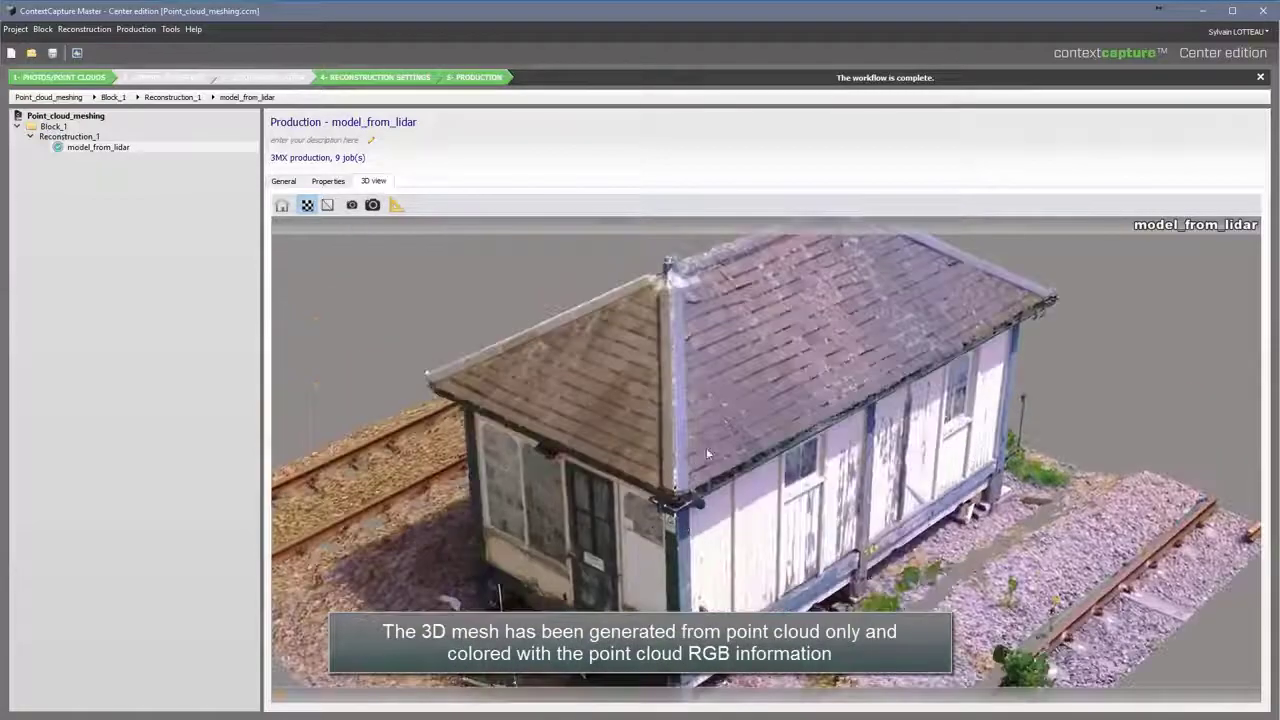
scroll(748, 418, "up", 3)
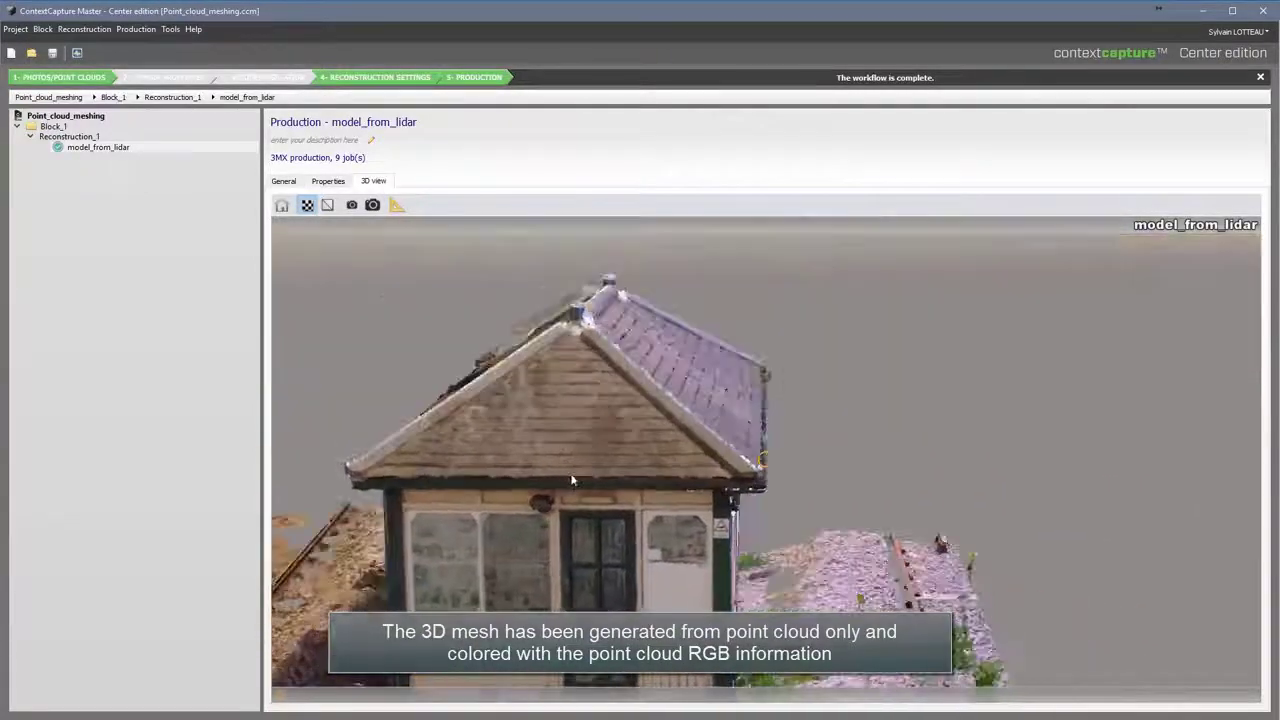